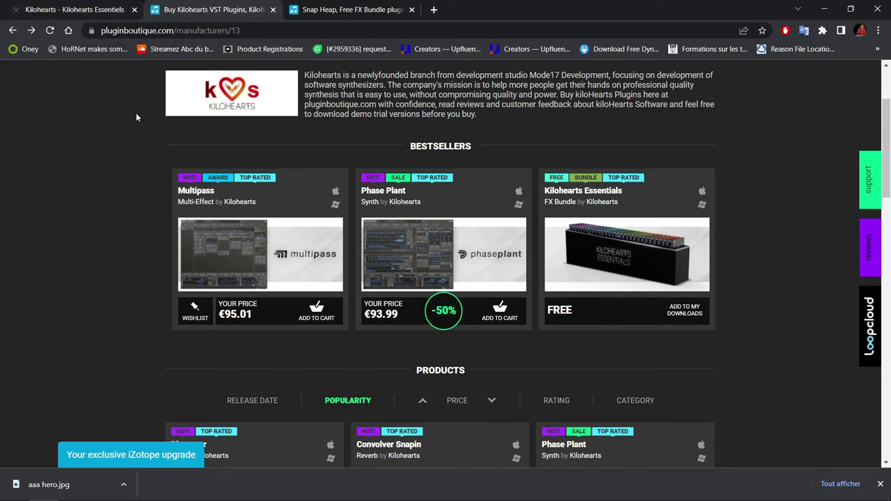
- Look over the effects included in the bundle on the Kilohearts Essentials product page
{"action": "left_click", "coordinate": [81, 10]}
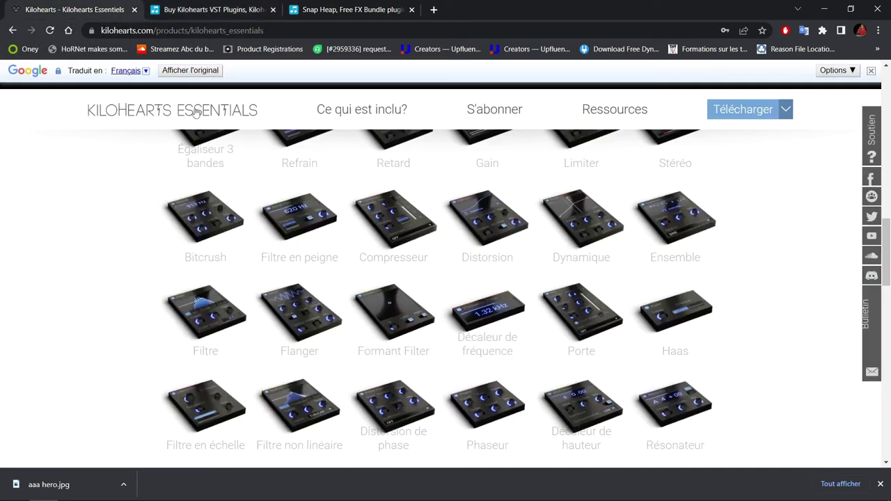
{"action": "left_click_drag", "start_coordinate": [887, 278], "coordinate": [887, 269]}
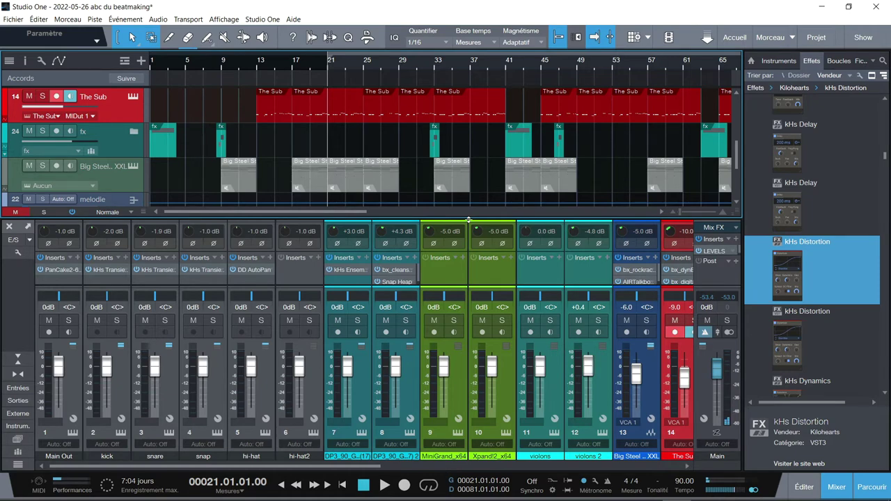
- In Studio One, enlarge the mixer to reveal the channels' sends and return the playhead to bar 1
{"action": "left_click_drag", "start_coordinate": [469, 220], "coordinate": [469, 167]}
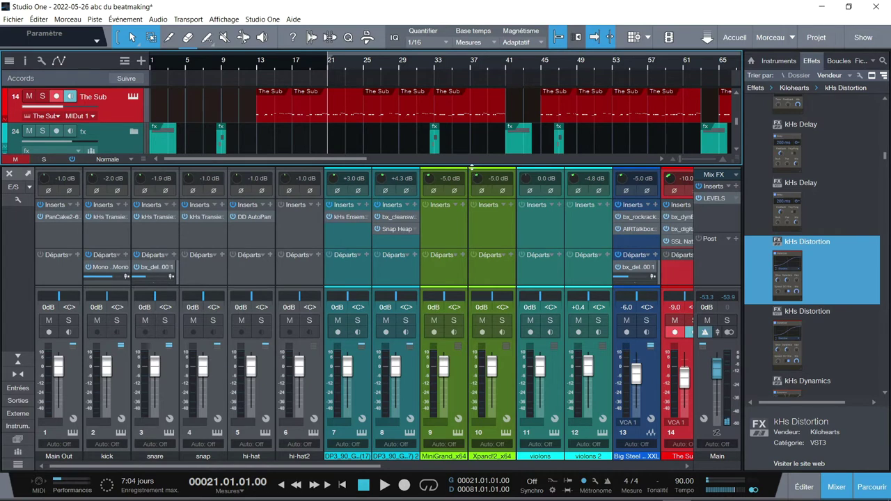
{"action": "key", "text": "Home"}
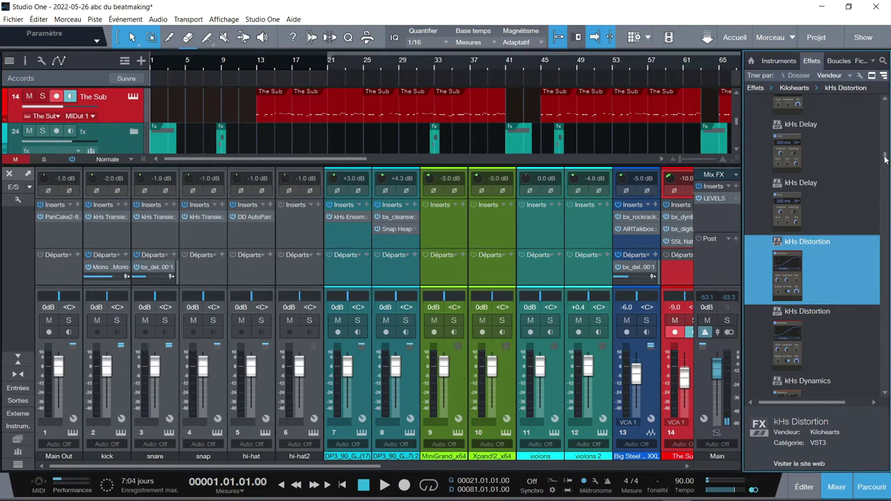
- Look through the Kilohearts effects in the browser, from Carve EQ through the kHs plugins to Multipass, Slice EQ and Snap Heap
{"action": "left_click_drag", "start_coordinate": [885, 160], "coordinate": [873, 132]}
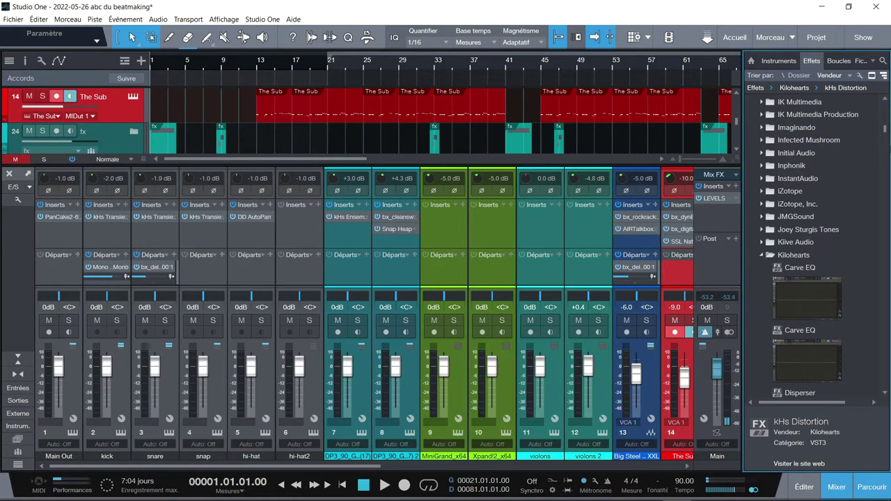
{"action": "left_click_drag", "start_coordinate": [886, 128], "coordinate": [884, 162]}
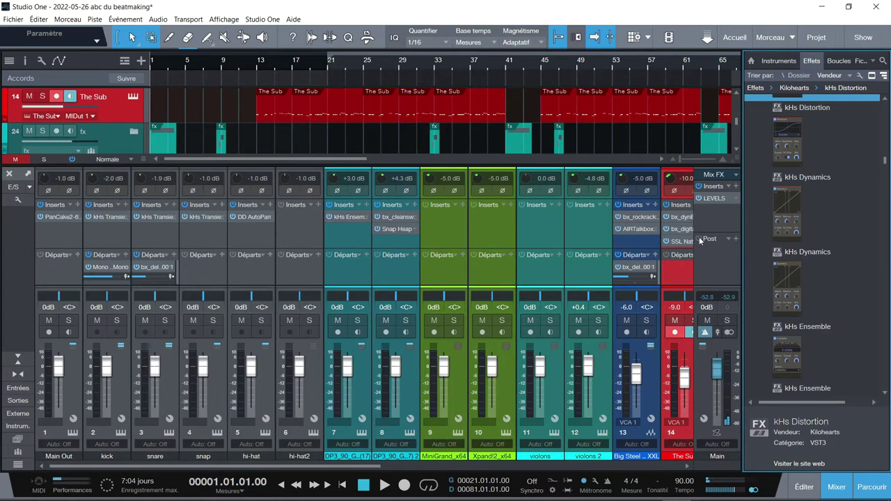
{"action": "scroll", "coordinate": [875, 223], "scroll_direction": "down", "scroll_amount": 3}
{"action": "scroll", "coordinate": [874, 223], "scroll_direction": "down", "scroll_amount": 5}
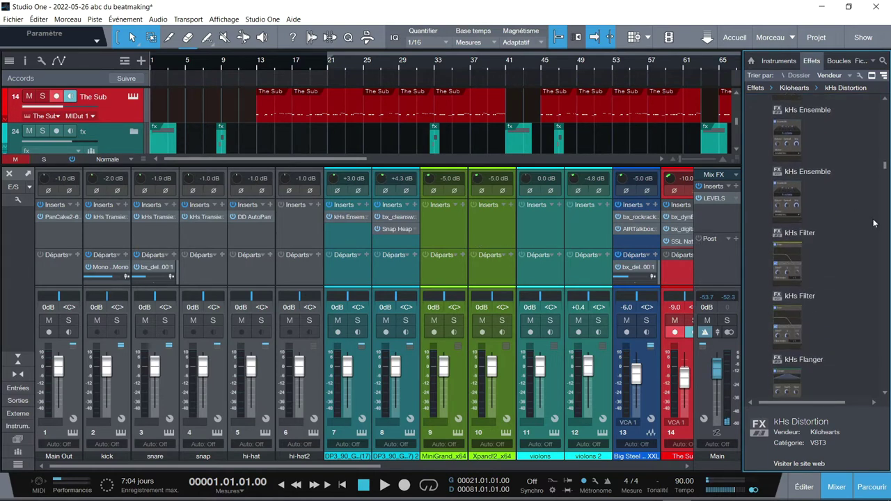
{"action": "scroll", "coordinate": [884, 174], "scroll_direction": "down", "scroll_amount": 2}
{"action": "left_click_drag", "start_coordinate": [884, 174], "coordinate": [877, 227]}
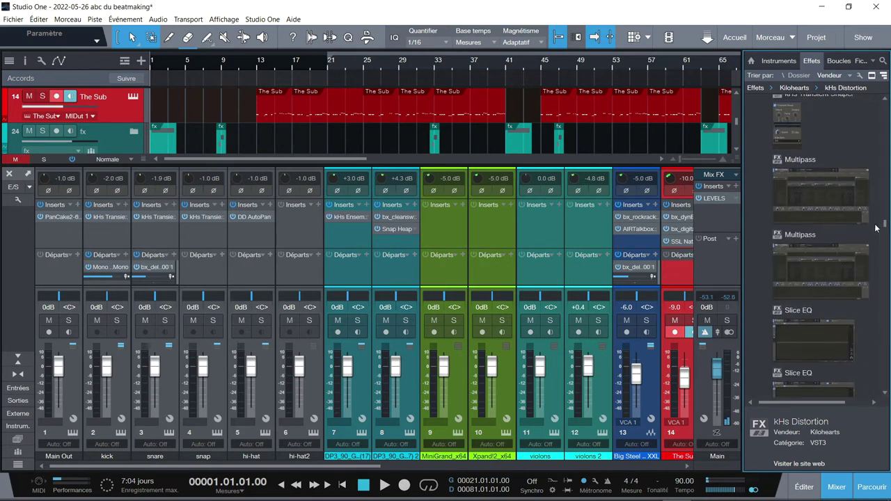
{"action": "scroll", "coordinate": [876, 227], "scroll_direction": "down", "scroll_amount": 3}
{"action": "scroll", "coordinate": [876, 227], "scroll_direction": "down", "scroll_amount": 2}
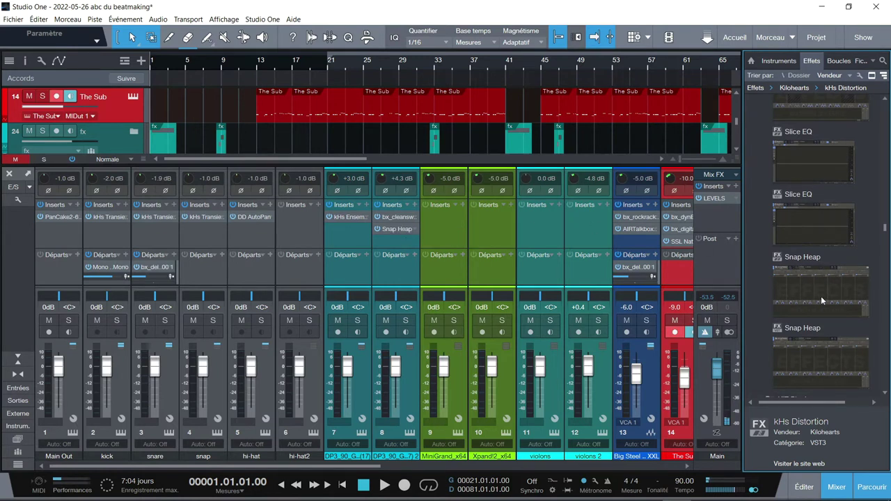
{"action": "scroll", "coordinate": [822, 301], "scroll_direction": "up", "scroll_amount": 3}
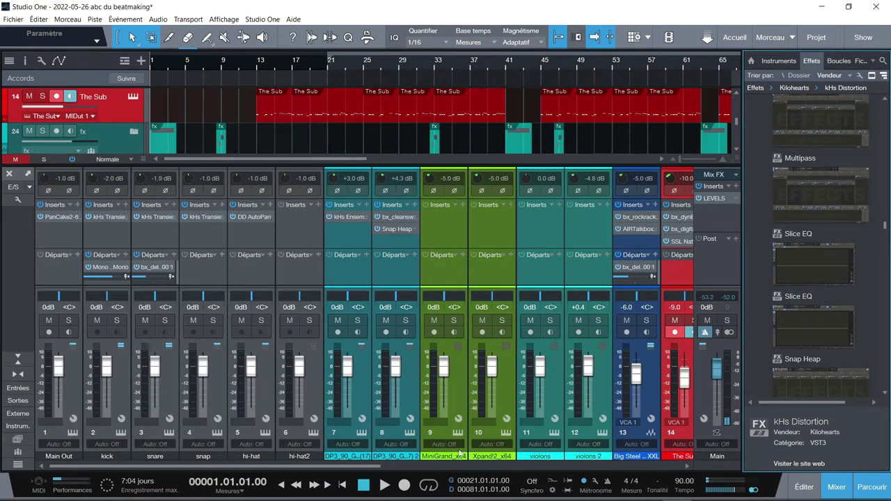
- Play the song from the beginning and hide the mixer to show the full arrangement
{"action": "left_click_drag", "start_coordinate": [376, 472], "coordinate": [388, 473]}
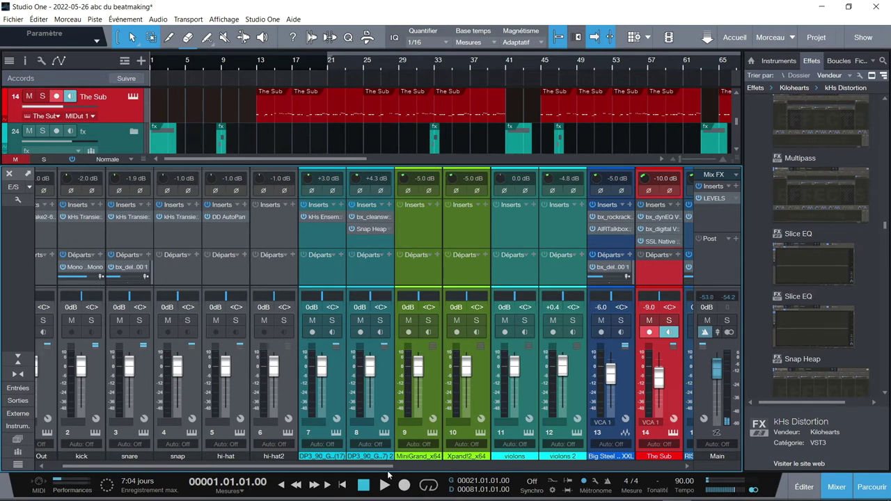
{"action": "key", "text": "space"}
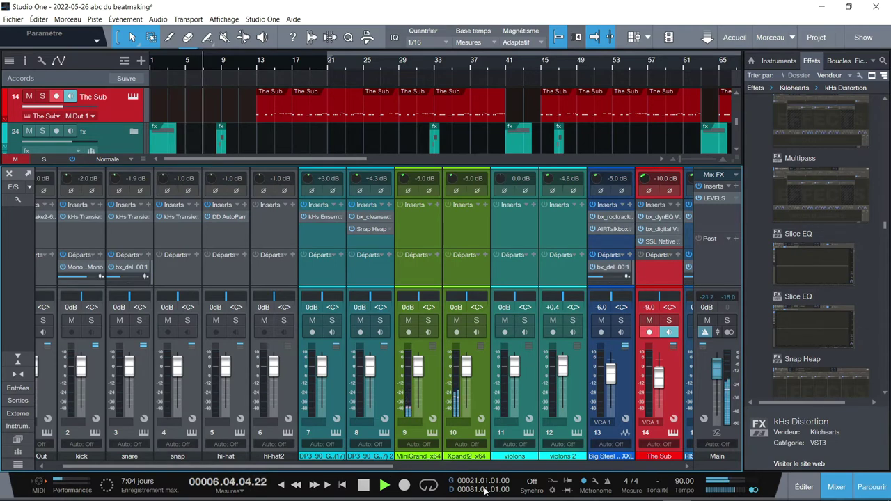
{"action": "key", "text": "F3"}
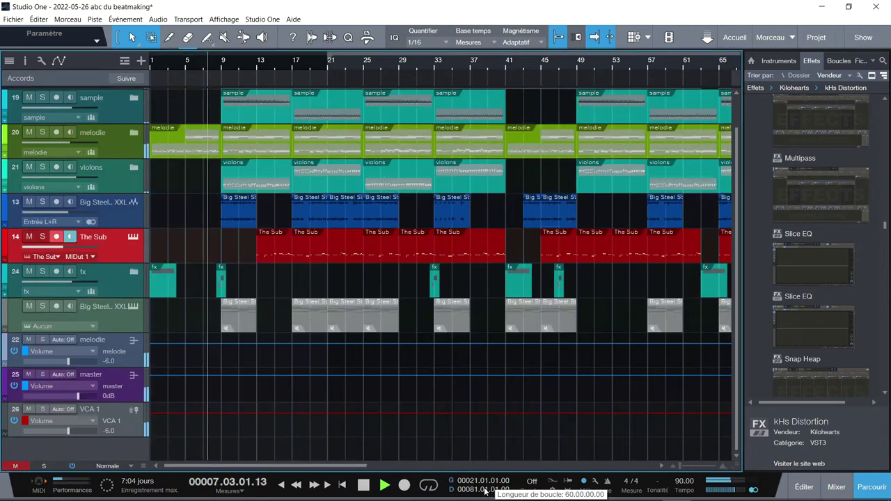
- Expand the melodie and violons folder tracks to show the tracks inside them
{"action": "left_click", "coordinate": [135, 132]}
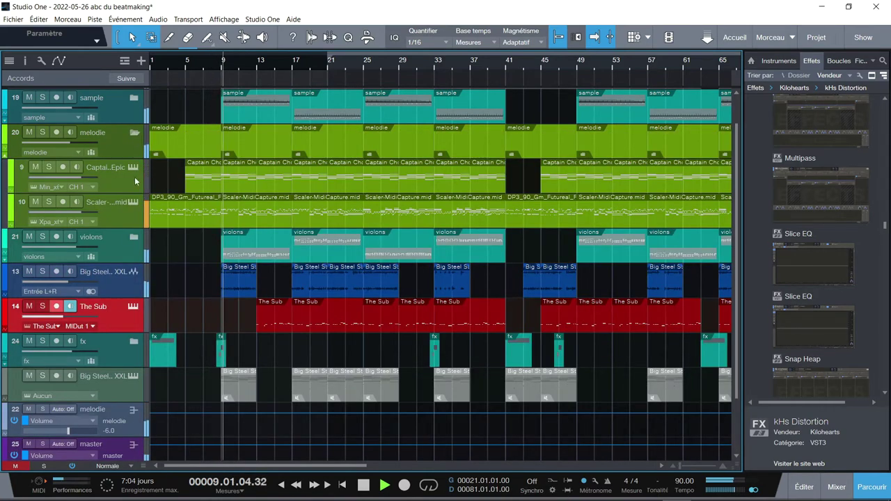
{"action": "left_click", "coordinate": [134, 236]}
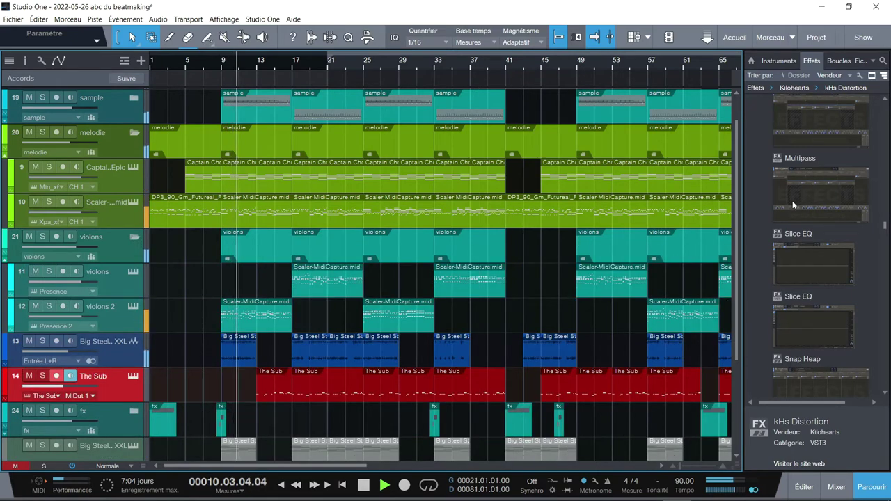
{"action": "scroll", "coordinate": [731, 256], "scroll_direction": "down", "scroll_amount": 2}
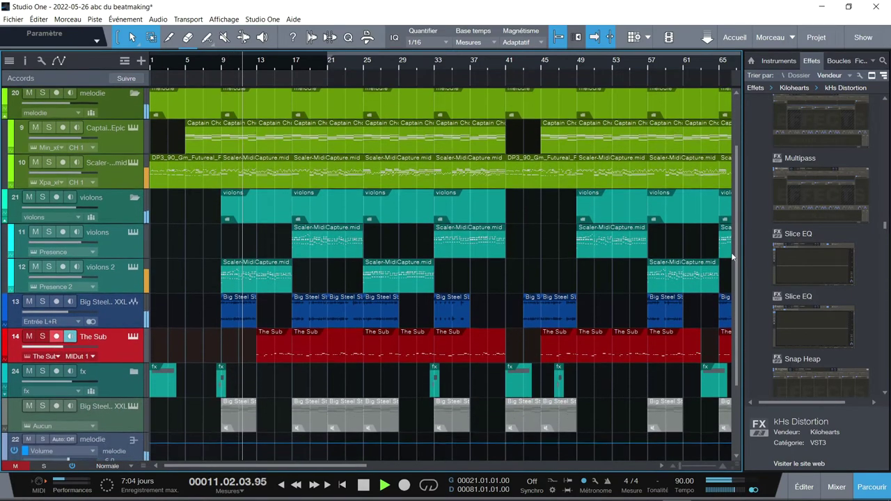
{"action": "scroll", "coordinate": [731, 256], "scroll_direction": "down", "scroll_amount": 2}
{"action": "scroll", "coordinate": [738, 209], "scroll_direction": "up", "scroll_amount": 5}
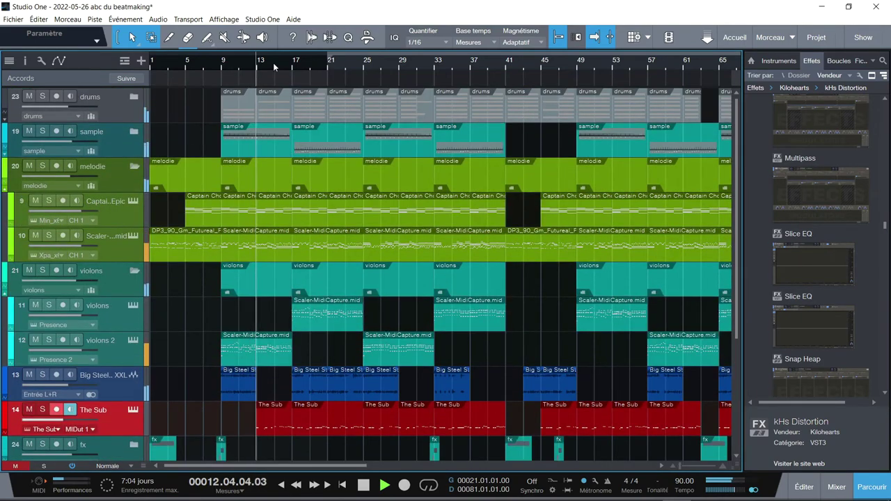
- Expand the drums and sample folder tracks to show the tracks inside them
{"action": "left_click", "coordinate": [133, 98]}
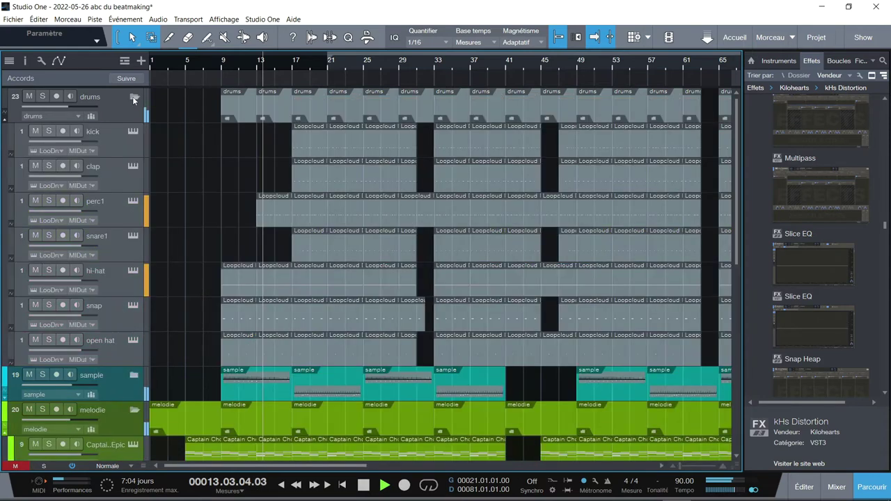
{"action": "scroll", "coordinate": [160, 129], "scroll_direction": "down", "scroll_amount": 5}
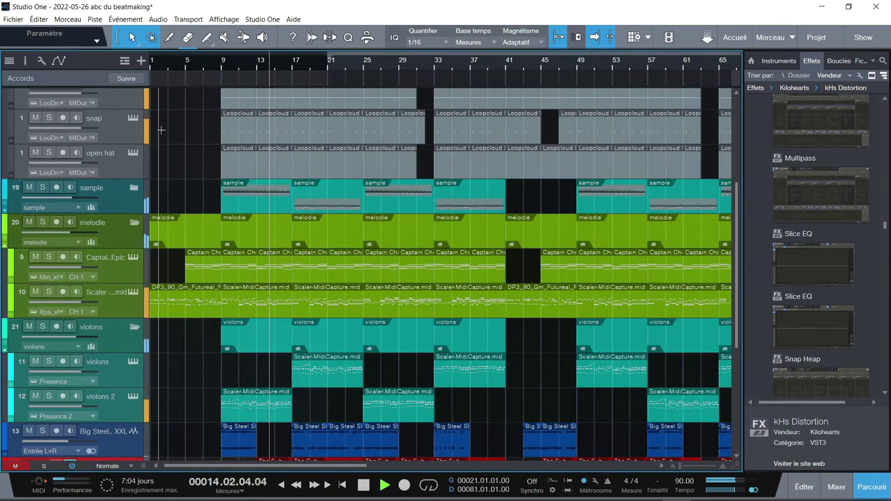
{"action": "scroll", "coordinate": [160, 130], "scroll_direction": "down", "scroll_amount": 1}
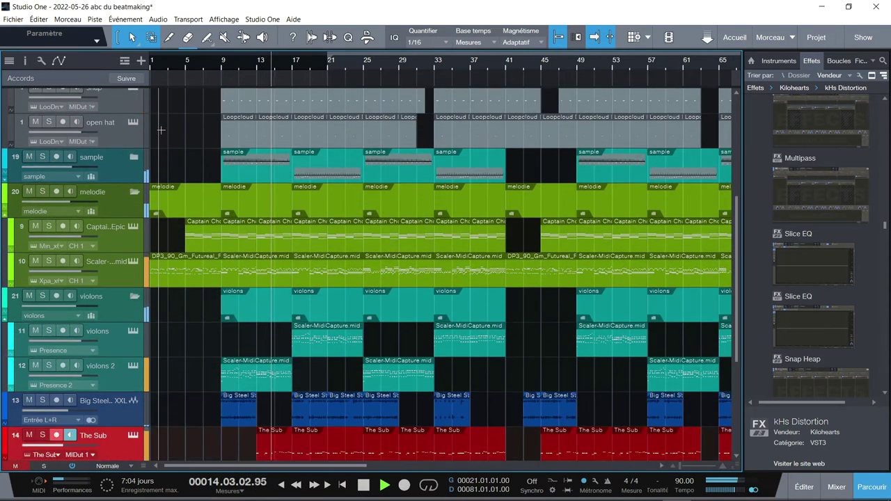
{"action": "left_click", "coordinate": [135, 158]}
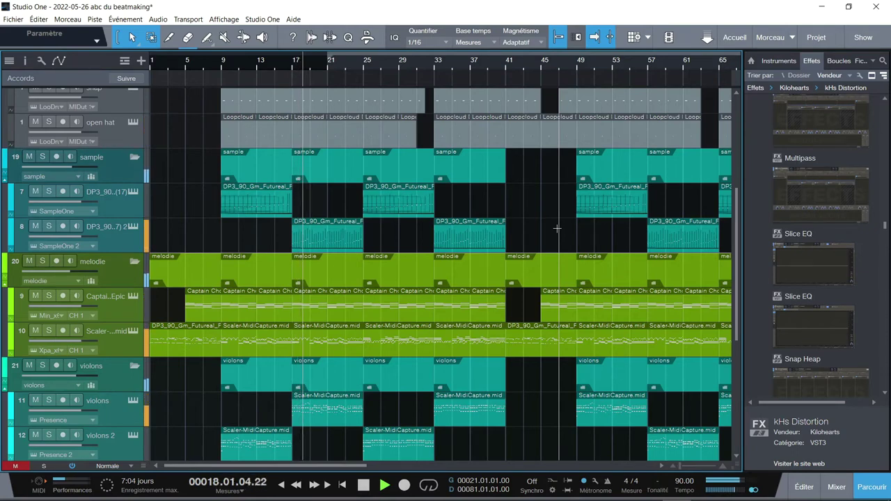
- Review the arrangement's expanded tracks during playback, then stop the song
{"action": "scroll", "coordinate": [557, 228], "scroll_direction": "down", "scroll_amount": 3}
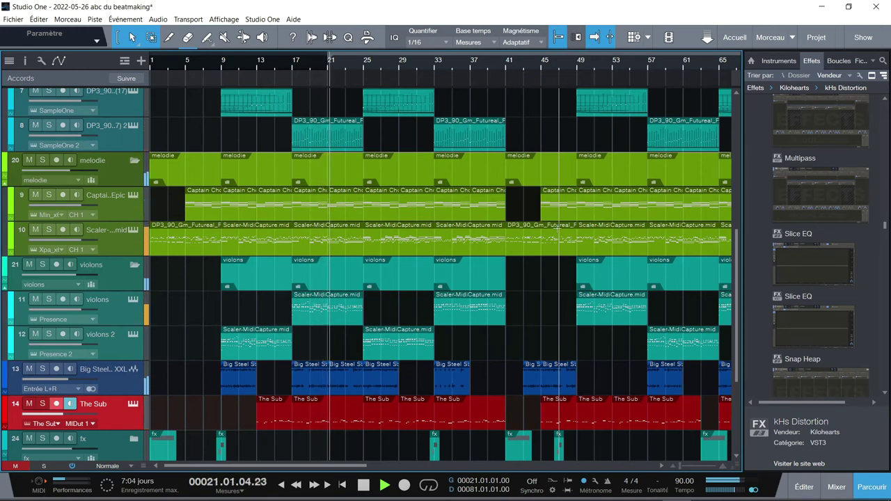
{"action": "scroll", "coordinate": [557, 227], "scroll_direction": "down", "scroll_amount": 2}
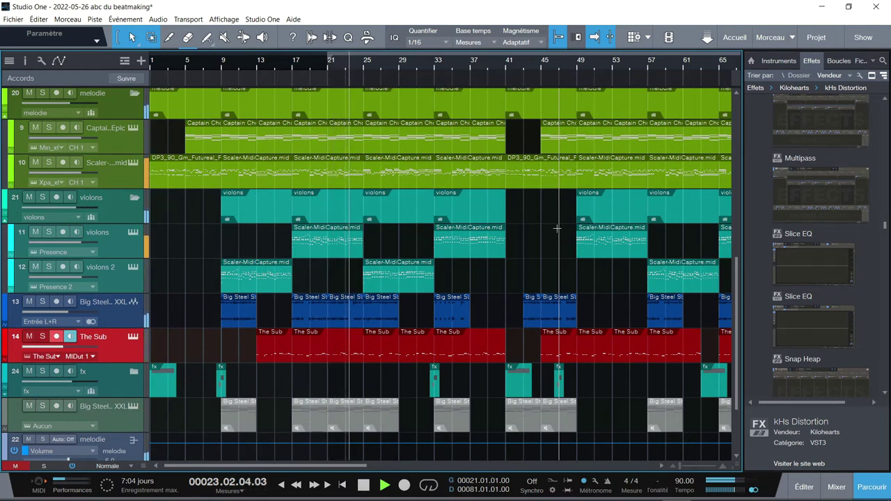
{"action": "scroll", "coordinate": [628, 221], "scroll_direction": "up", "scroll_amount": 5}
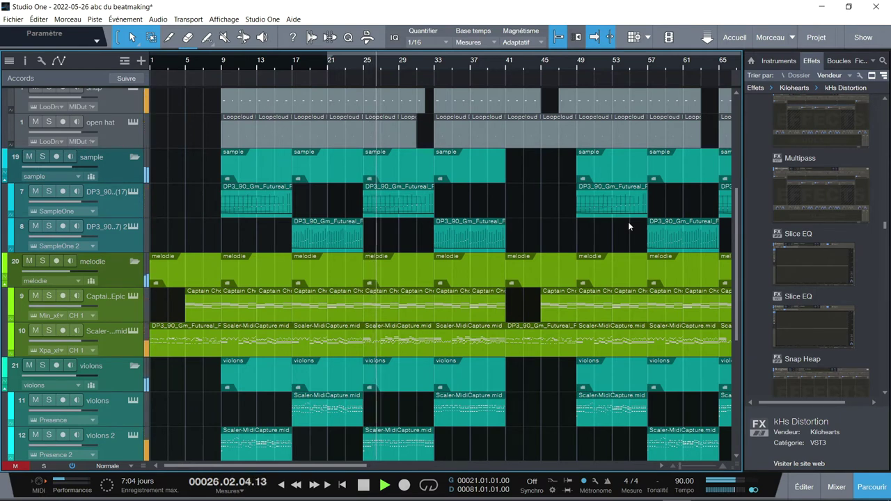
{"action": "key", "text": "space"}
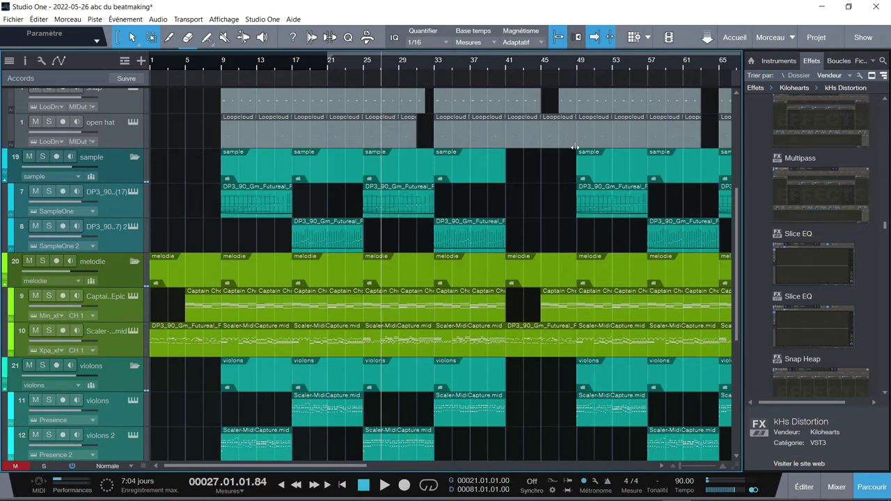
- Show the mixer again and play the song from bar 21 with the drums bus soloed
{"action": "key", "text": "F3"}
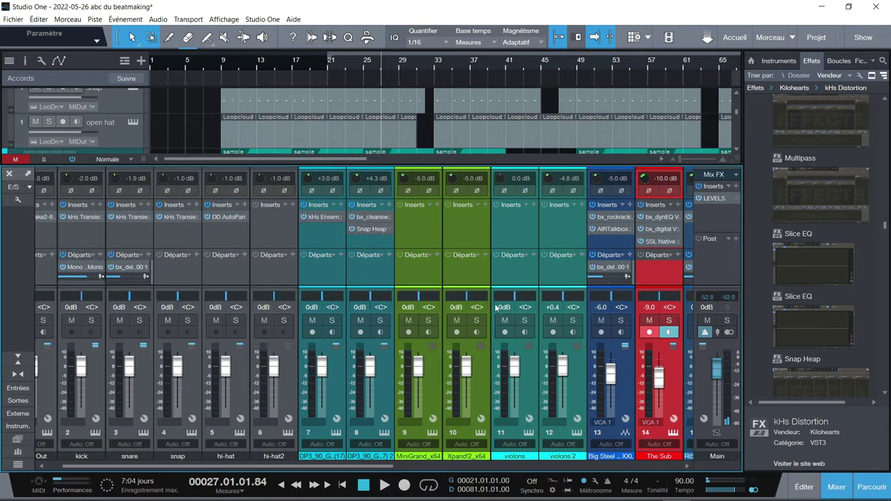
{"action": "left_click_drag", "start_coordinate": [372, 470], "coordinate": [530, 471]}
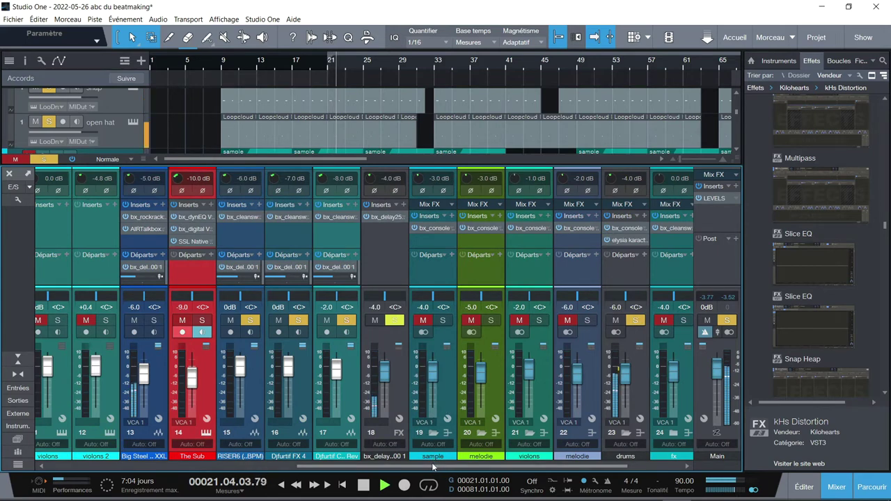
- Remove the solo from the Main Out, hi-hat and hi-hat2 channels
{"action": "left_click_drag", "start_coordinate": [432, 462], "coordinate": [145, 449]}
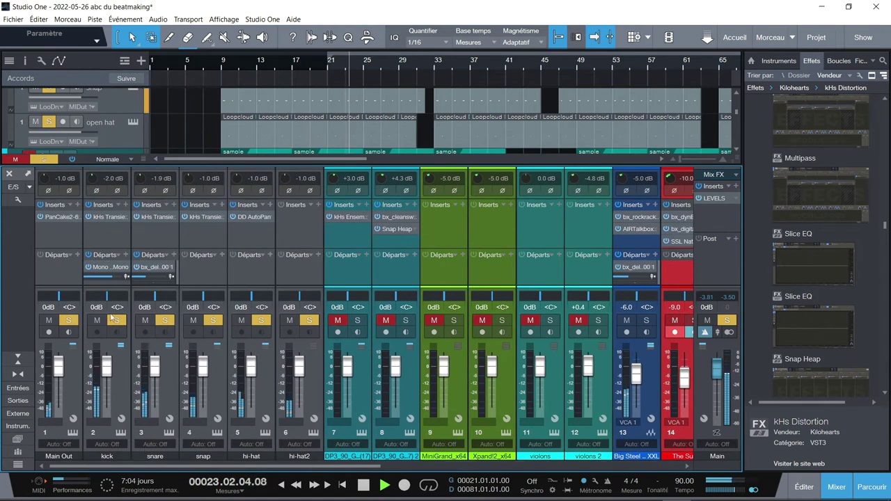
{"action": "left_click", "coordinate": [68, 321]}
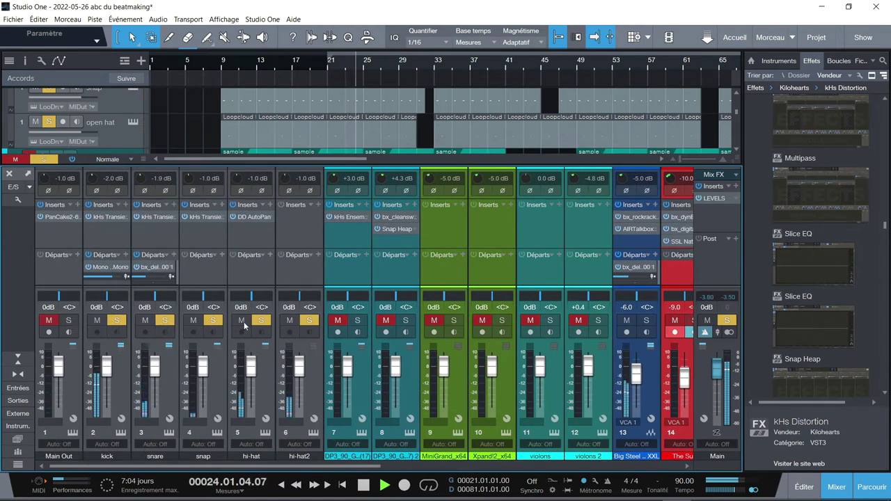
{"action": "left_click", "coordinate": [261, 321]}
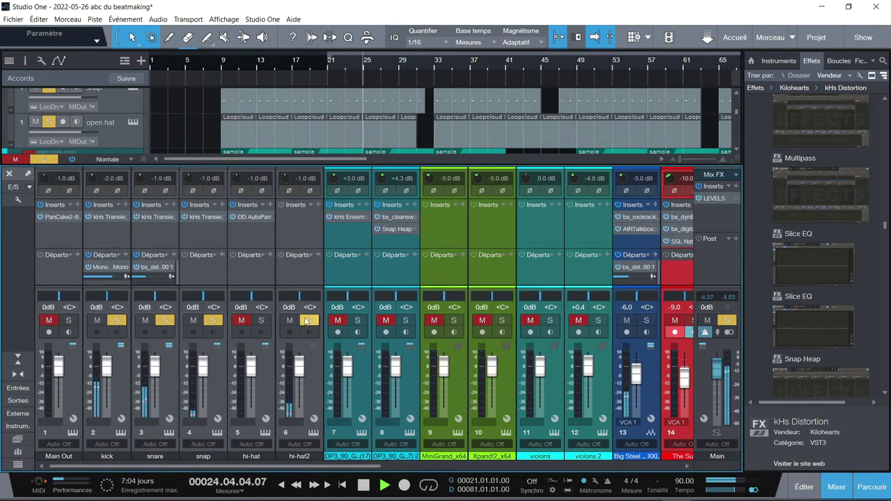
{"action": "left_click", "coordinate": [311, 321]}
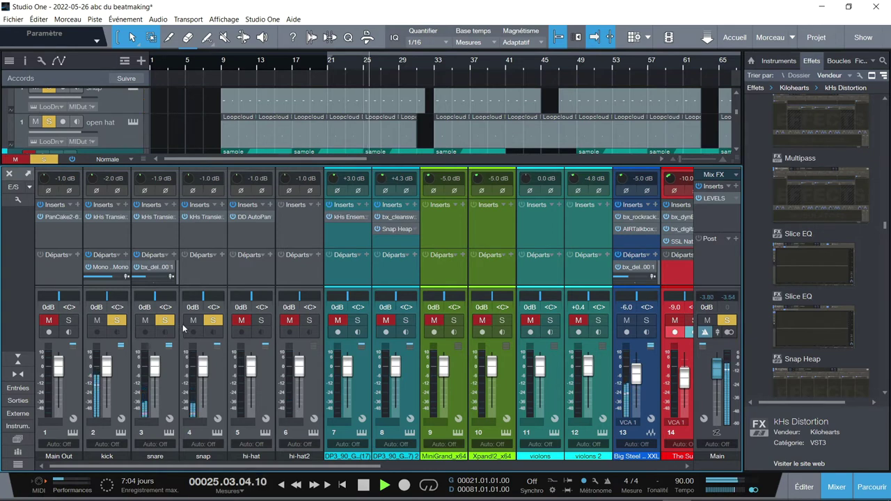
- Examine the kHs Transient Shaper settings on the kick channel, then close the plugin window
{"action": "left_click", "coordinate": [104, 218]}
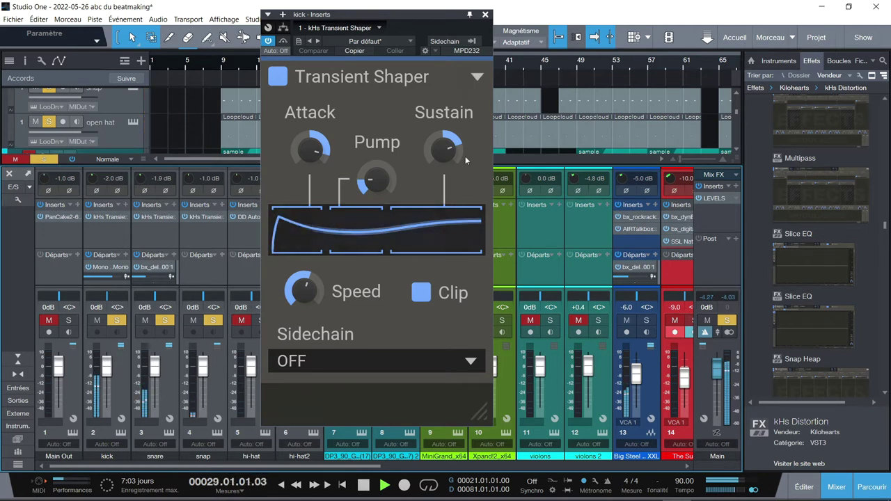
{"action": "left_click", "coordinate": [485, 15]}
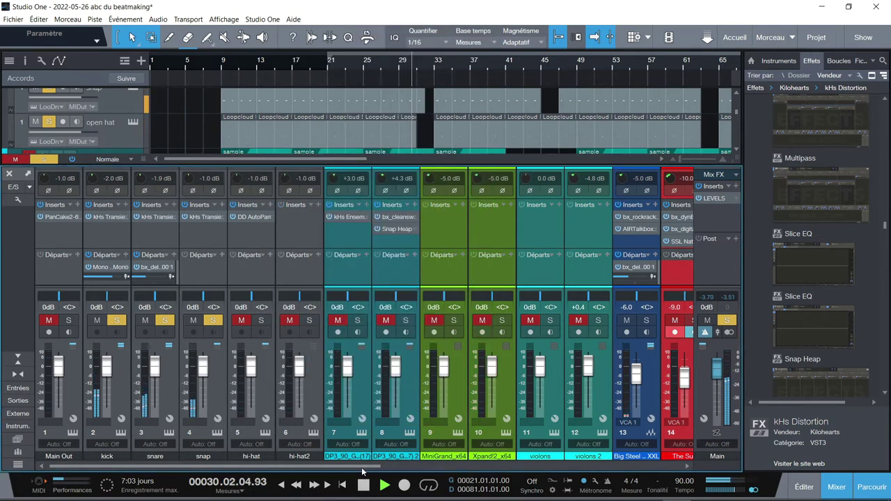
- Stop playback and bring the mixer's last channels, up to the master bus, into view
{"action": "scroll", "coordinate": [394, 463], "scroll_direction": "right", "scroll_amount": 3}
{"action": "scroll", "coordinate": [402, 465], "scroll_direction": "right", "scroll_amount": 1}
{"action": "key", "text": "space"}
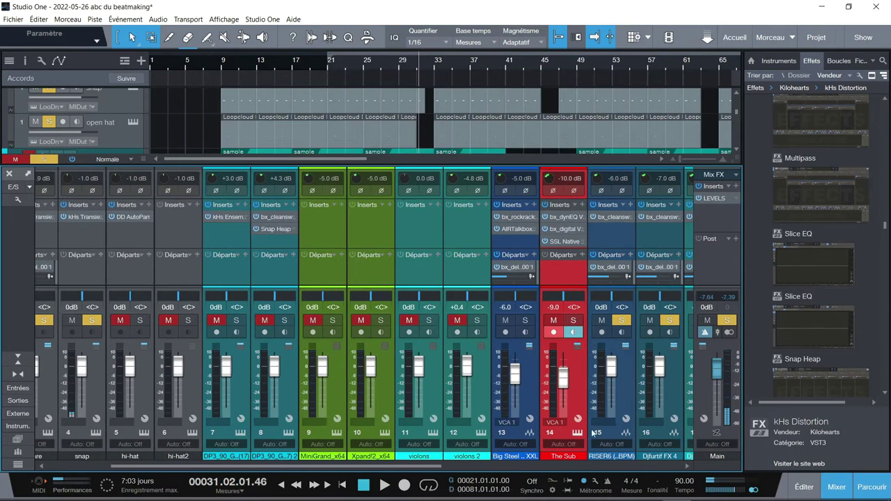
{"action": "left_click_drag", "start_coordinate": [438, 472], "coordinate": [682, 475]}
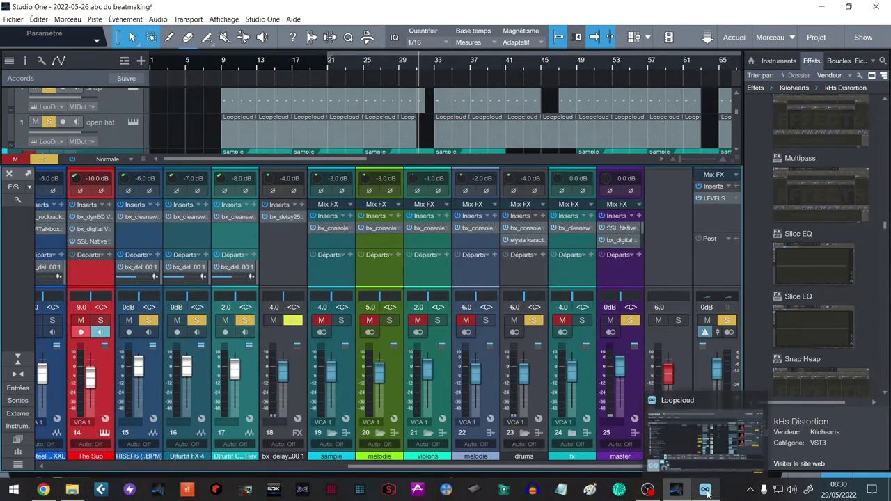
- Show the Loopcloud home page, then switch back to the Studio One project
{"action": "left_click", "coordinate": [706, 492]}
{"action": "left_click", "coordinate": [56, 107]}
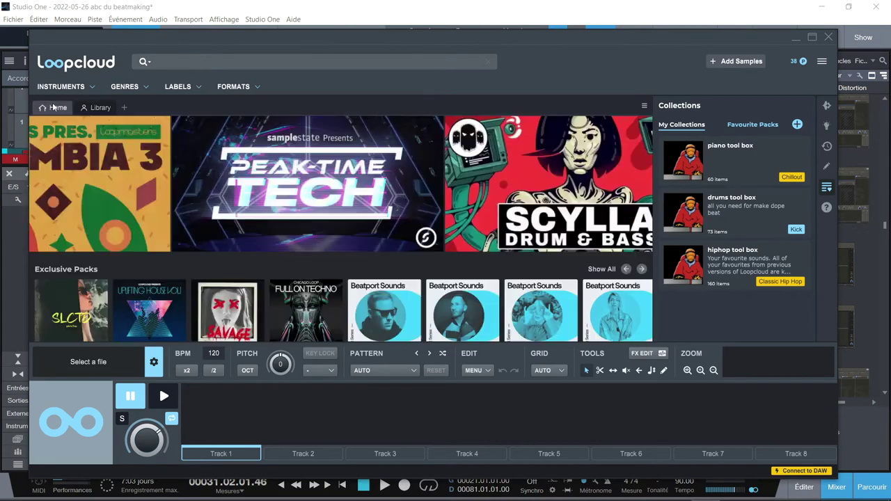
{"action": "key", "text": "alt+Tab"}
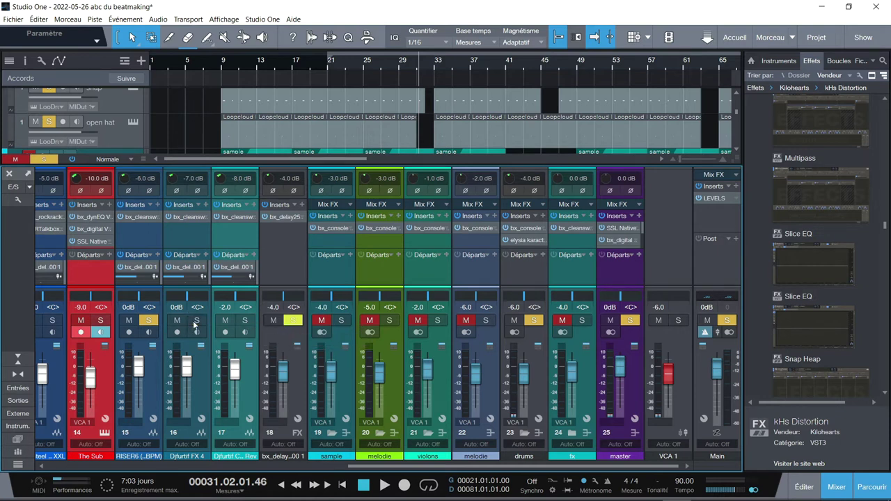
- Clear all solos, solo the sample bus, play the song from bar 9 and bring the sample channels into view
{"action": "left_click", "coordinate": [44, 158]}
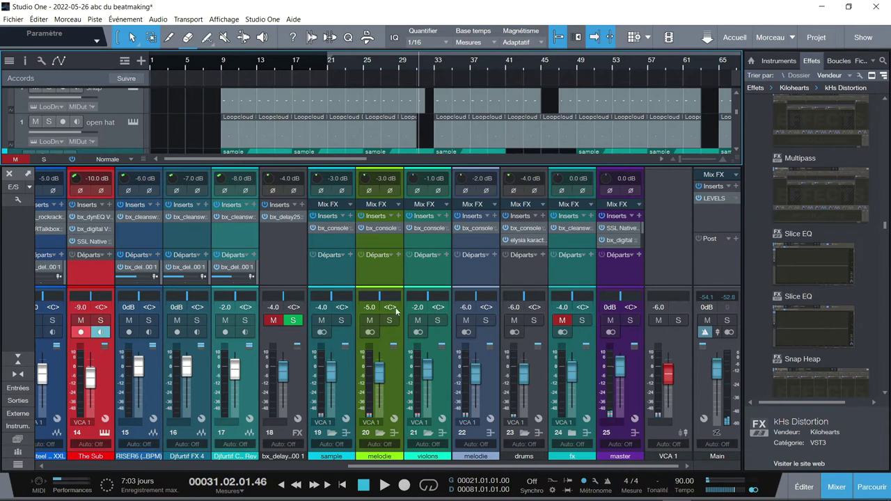
{"action": "left_click", "coordinate": [342, 321]}
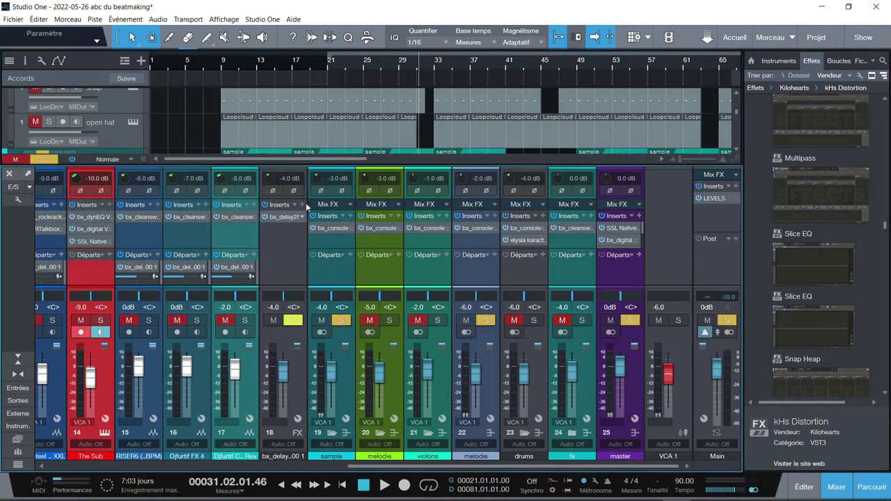
{"action": "left_click", "coordinate": [217, 66]}
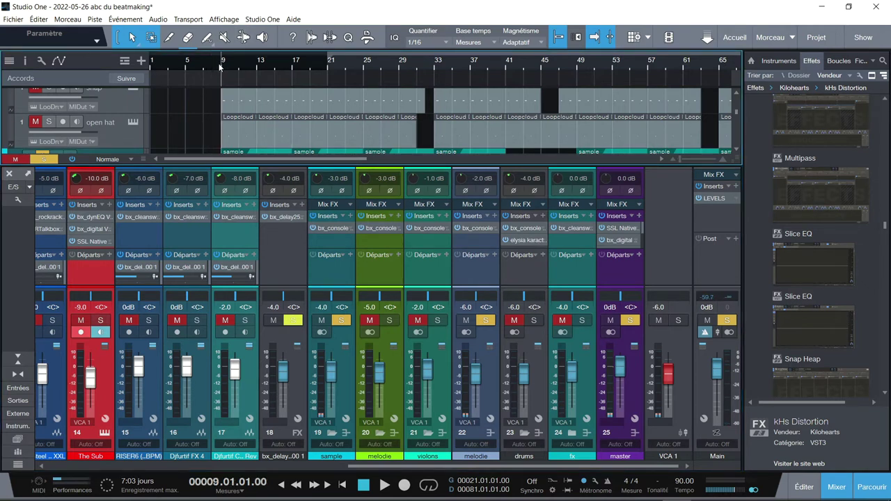
{"action": "key", "text": "space"}
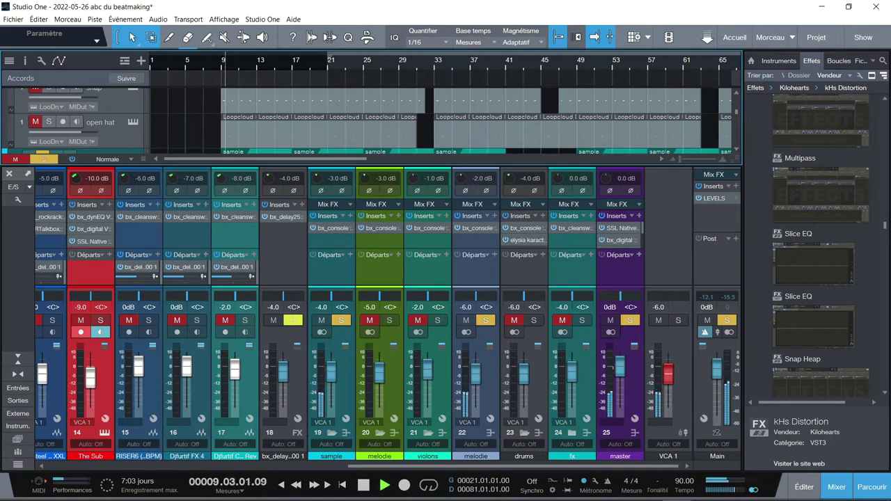
{"action": "left_click_drag", "start_coordinate": [405, 466], "coordinate": [170, 456]}
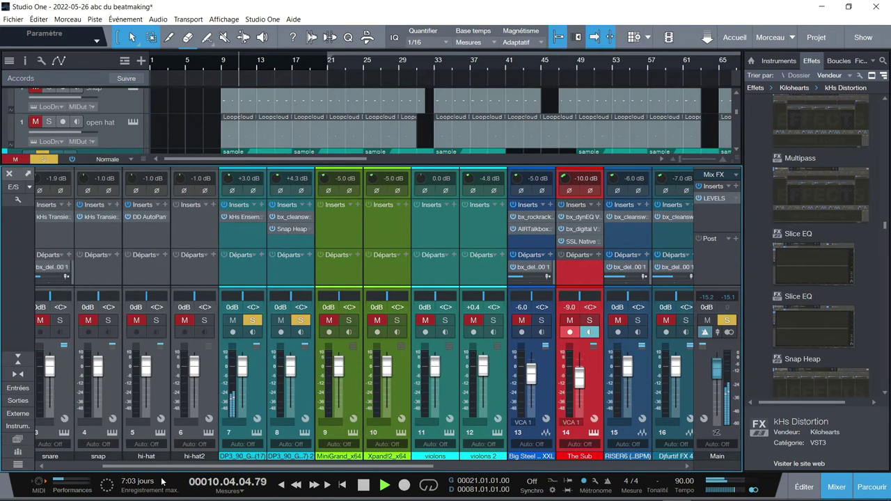
{"action": "key", "text": "space"}
- Open kHs Ensemble on sample channel 7 and Snap Heap on sample channel 8, with their windows side by side
{"action": "left_click", "coordinate": [242, 216]}
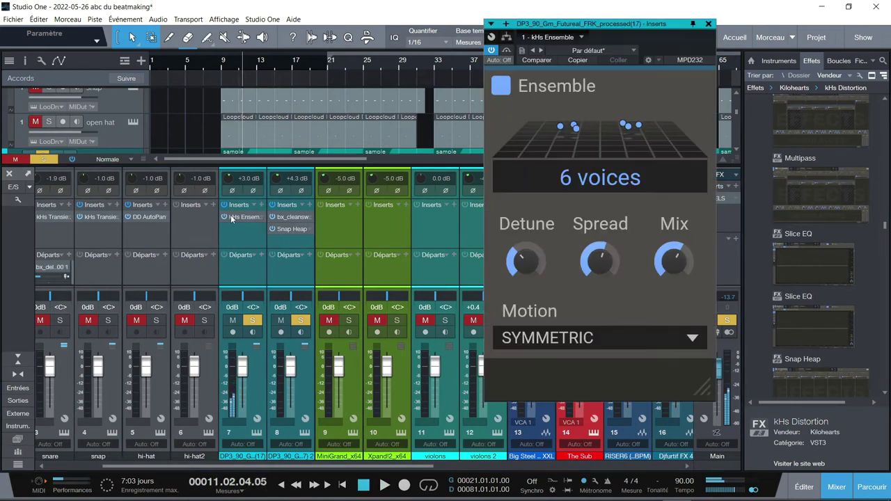
{"action": "left_click_drag", "start_coordinate": [560, 28], "coordinate": [77, 20]}
{"action": "left_click", "coordinate": [290, 229]}
{"action": "left_click_drag", "start_coordinate": [400, 18], "coordinate": [699, 21]}
{"action": "left_click", "coordinate": [245, 217]}
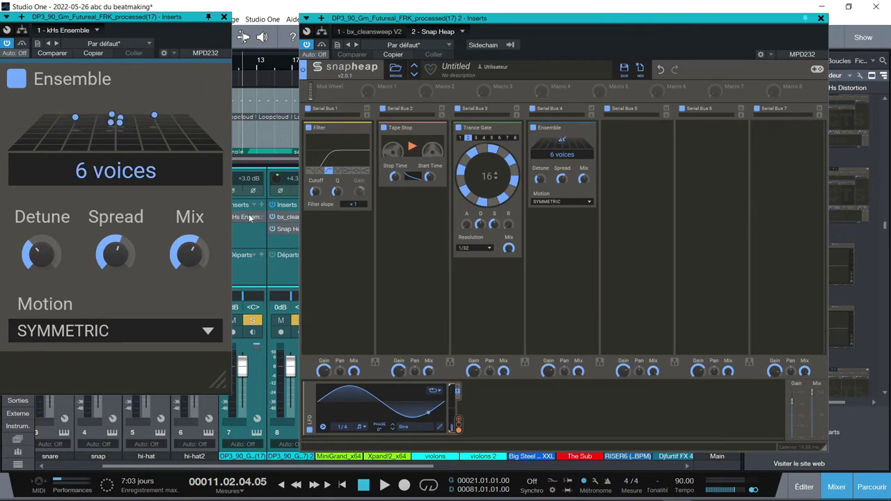
- Play the sample while switching the Ensemble effect off and on again, then close its window
{"action": "key", "text": "space"}
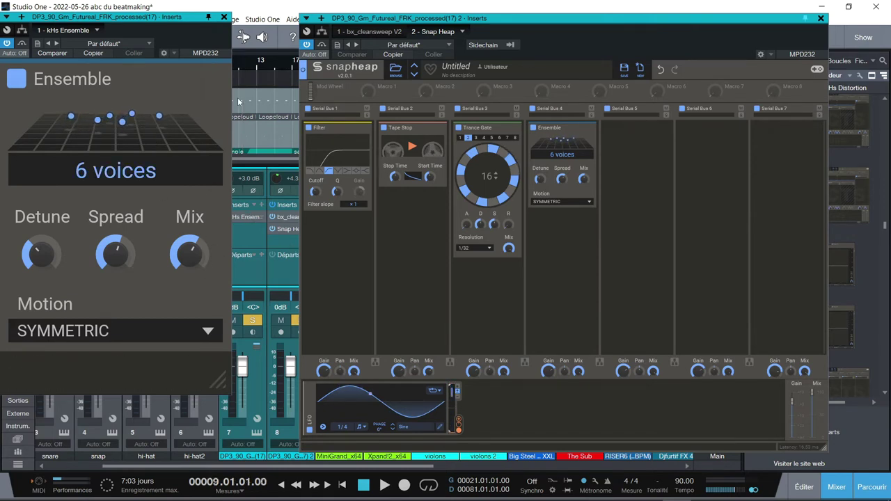
{"action": "left_click", "coordinate": [19, 82]}
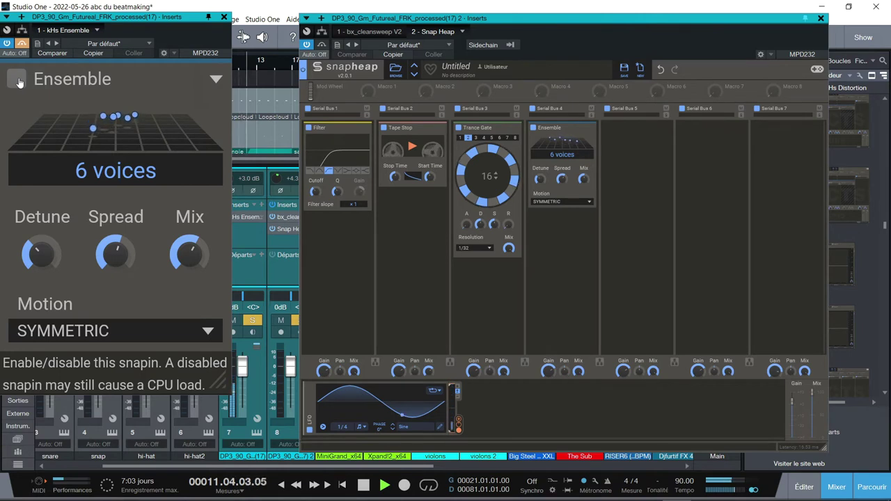
{"action": "left_click", "coordinate": [19, 82]}
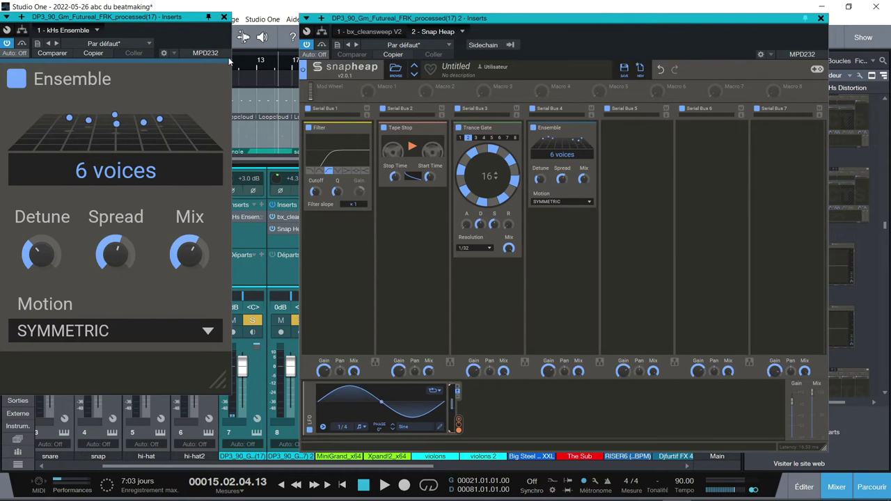
{"action": "left_click", "coordinate": [224, 17]}
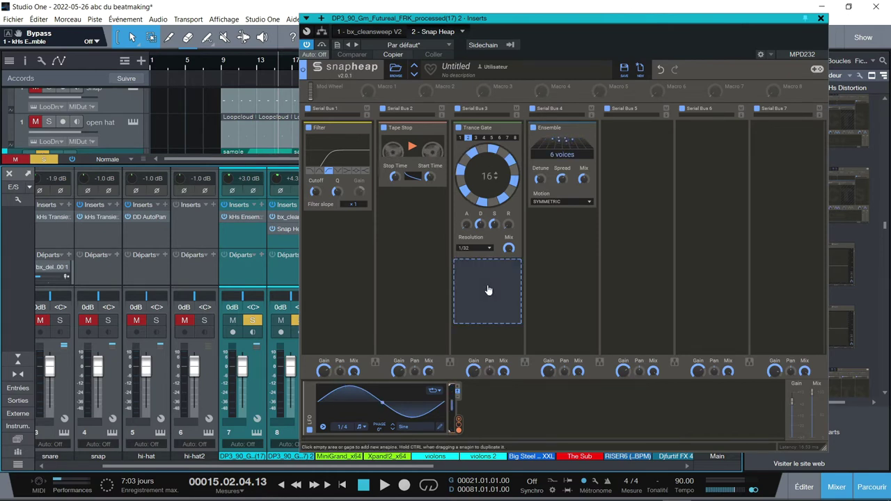
- Resume playback and toggle the Snap Heap insert to compare its effect on the sample
{"action": "key", "text": "space"}
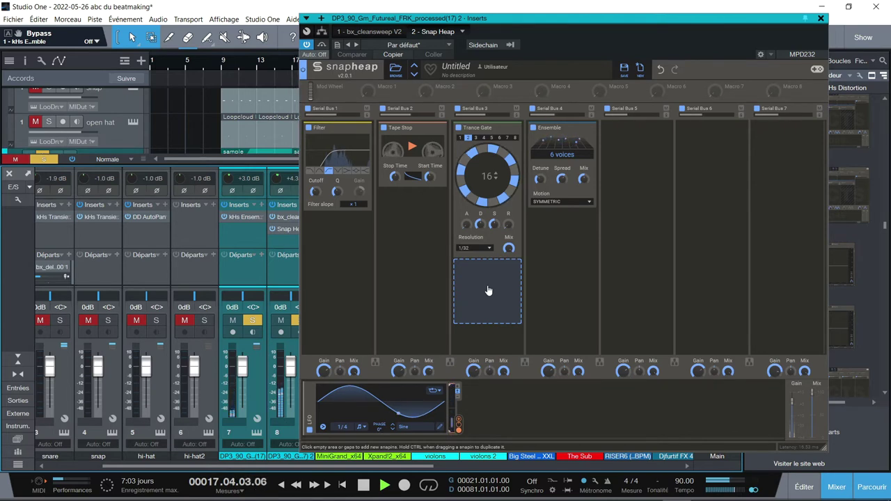
{"action": "left_click", "coordinate": [308, 44]}
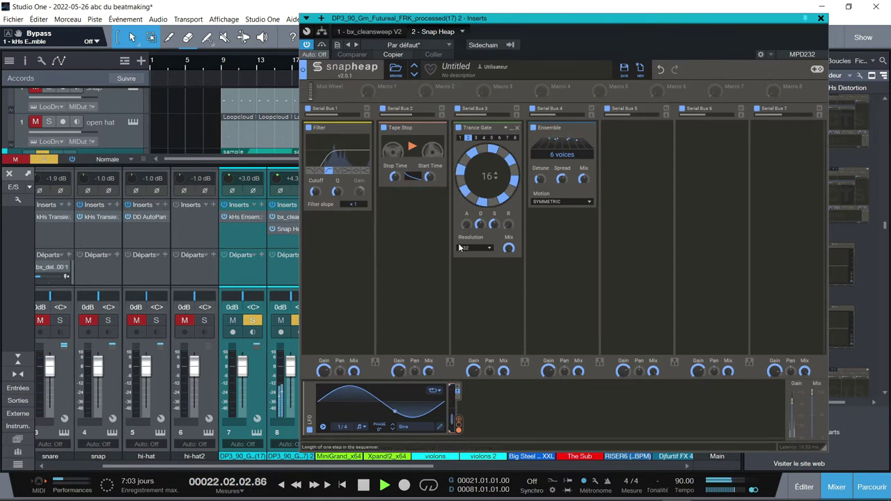
- Assign Snap Heap's LFO modulator to the Filter's Q and listen to the modulation from bar 13
{"action": "left_click_drag", "start_coordinate": [458, 421], "coordinate": [429, 176]}
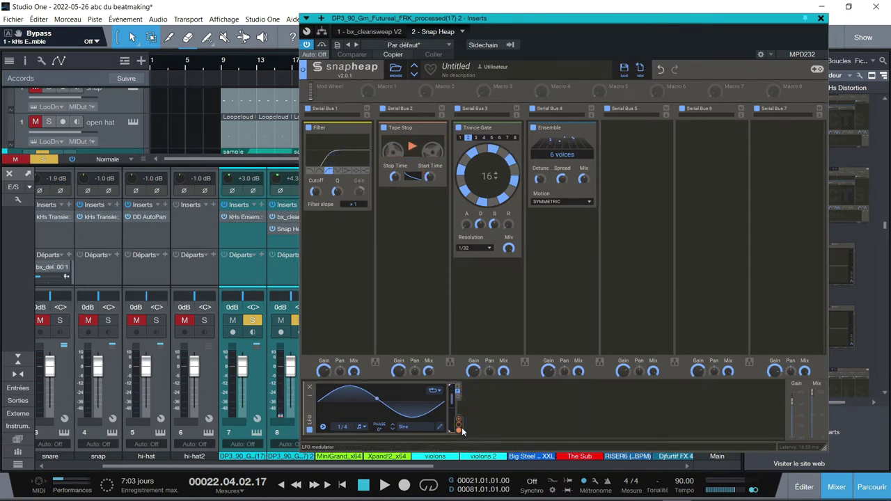
{"action": "double_click", "coordinate": [458, 430]}
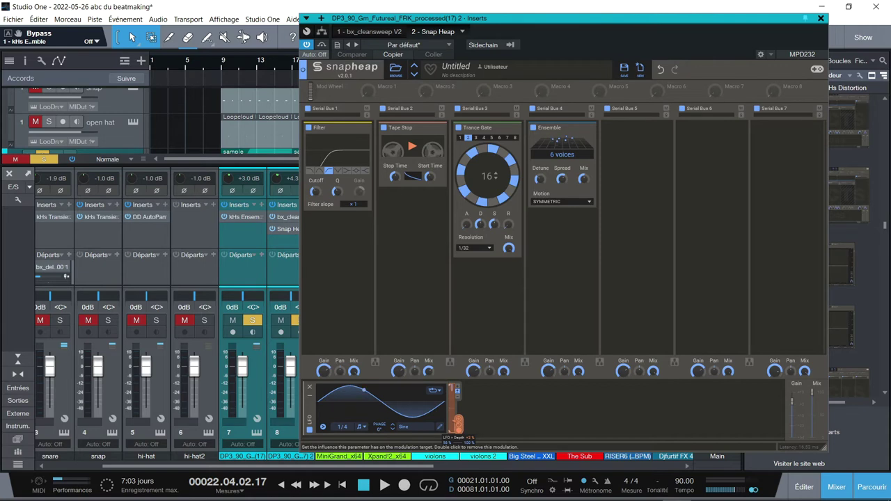
{"action": "left_click", "coordinate": [458, 422]}
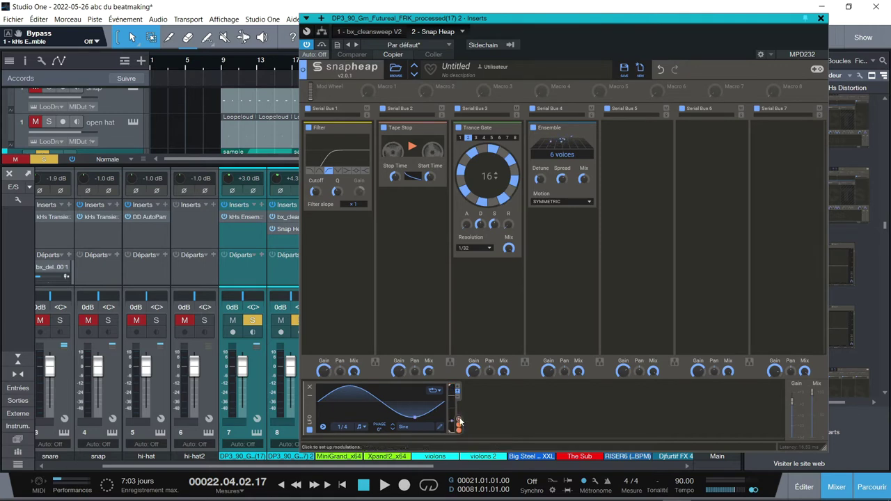
{"action": "left_click_drag", "start_coordinate": [459, 422], "coordinate": [345, 201]}
{"action": "mouse_move", "coordinate": [338, 202]}
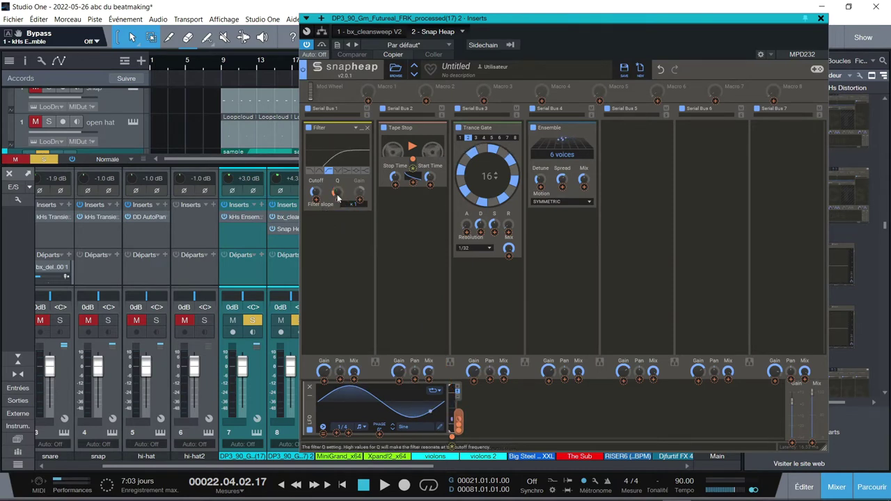
{"action": "left_click", "coordinate": [259, 63]}
{"action": "key", "text": "space"}
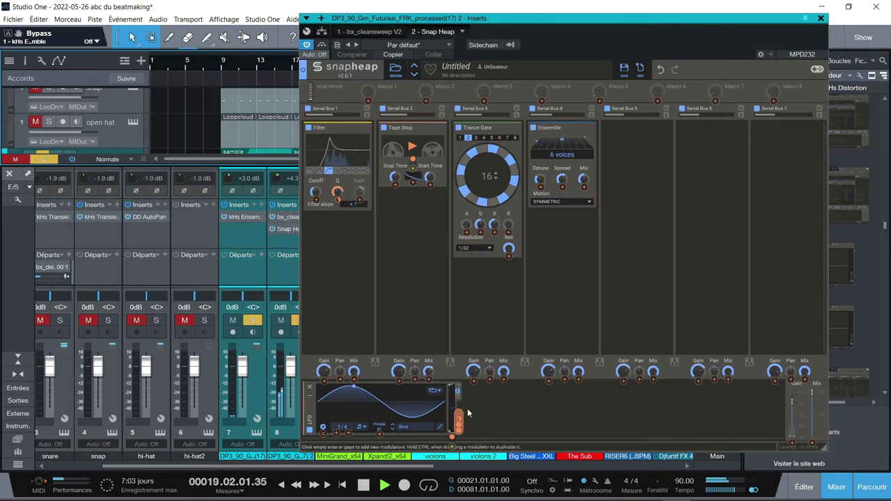
{"action": "left_click_drag", "start_coordinate": [457, 420], "coordinate": [337, 189]}
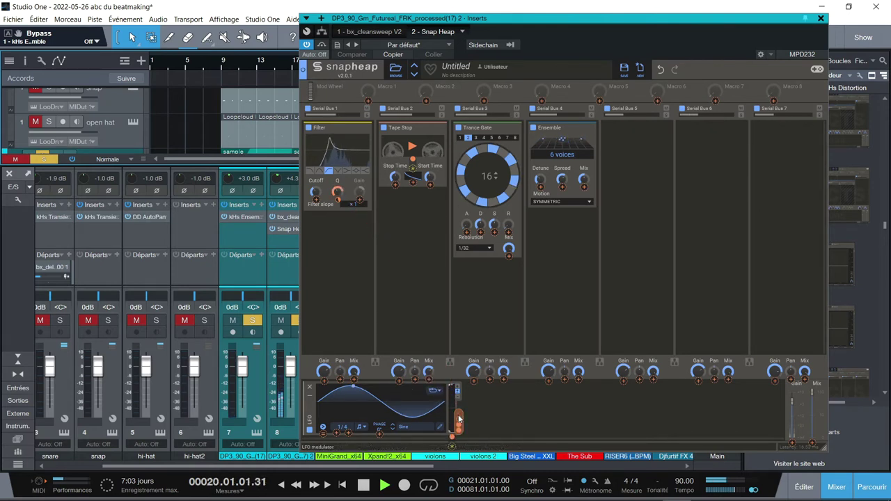
{"action": "key", "text": "space"}
- Assign the LFO to the Filter's Cutoff as well and play the song to hear the sweep
{"action": "left_click_drag", "start_coordinate": [458, 418], "coordinate": [315, 189]}
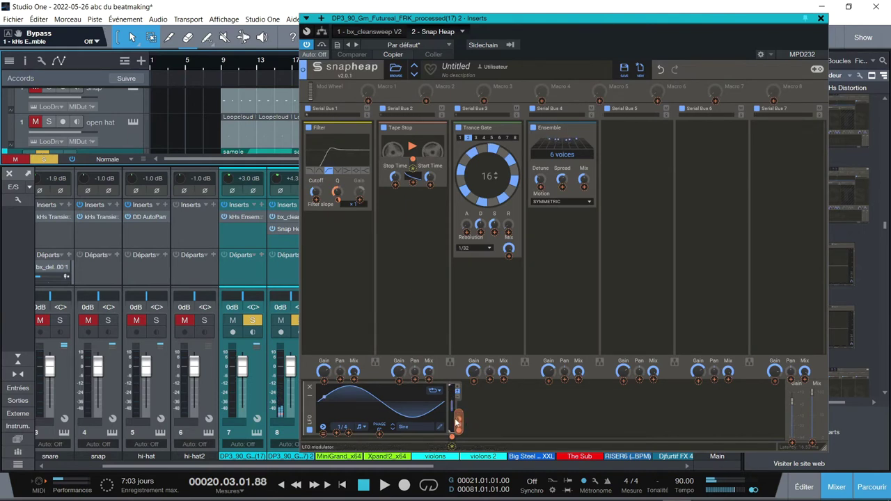
{"action": "left_click_drag", "start_coordinate": [456, 419], "coordinate": [317, 201]}
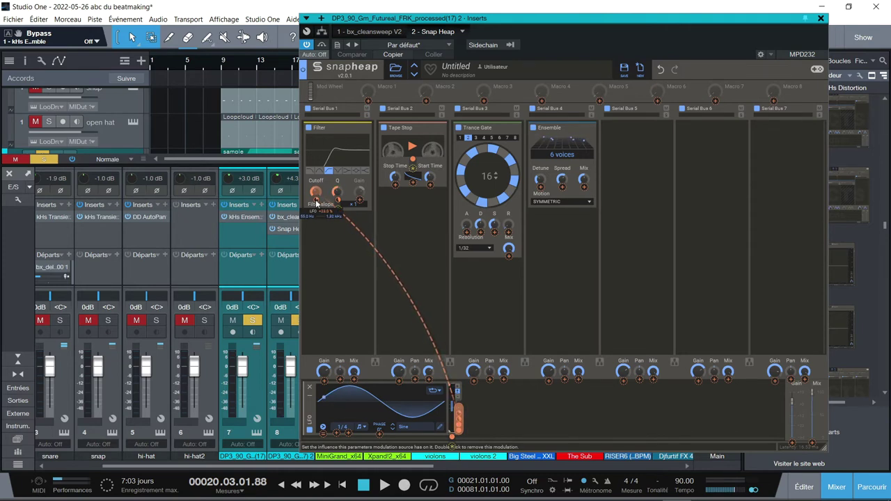
{"action": "key", "text": "space"}
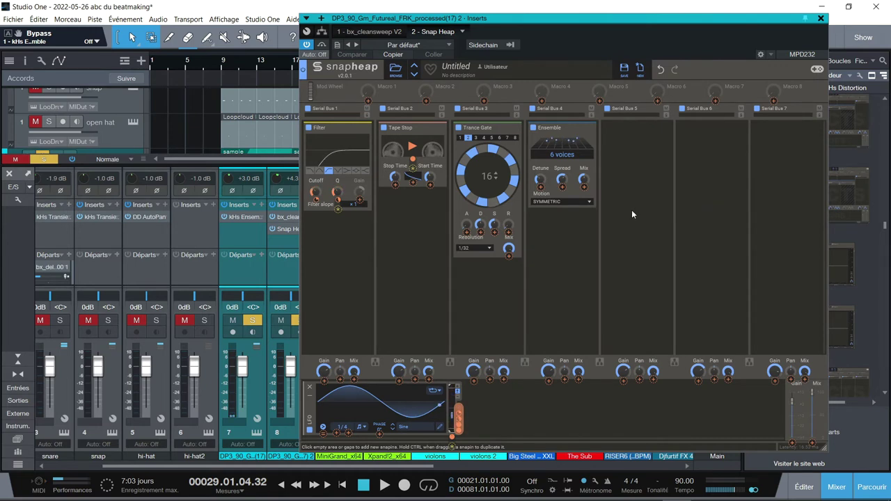
- Add a Phase Distortion effect to Serial Bus 5, then remove it
{"action": "left_click", "coordinate": [624, 147]}
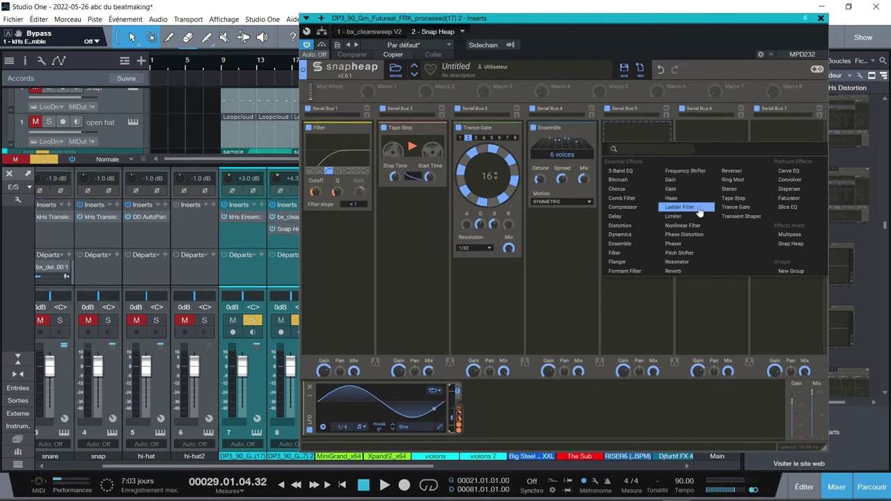
{"action": "left_click", "coordinate": [701, 236]}
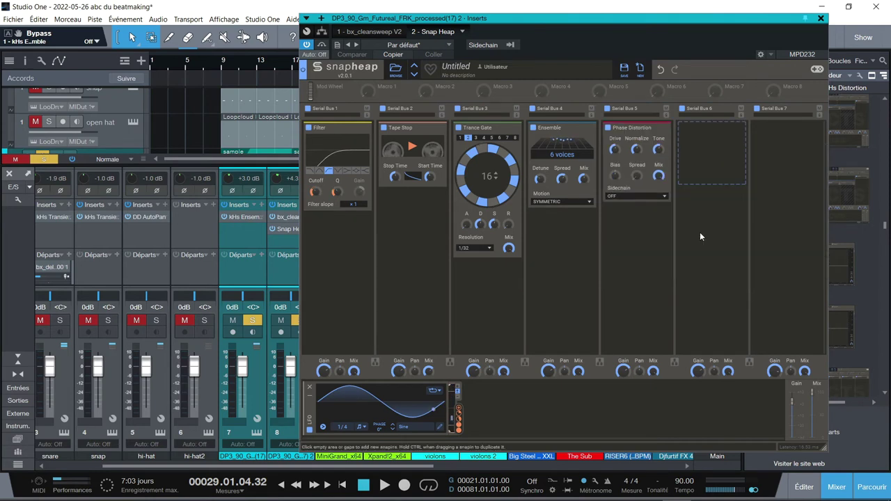
{"action": "left_click", "coordinate": [665, 129]}
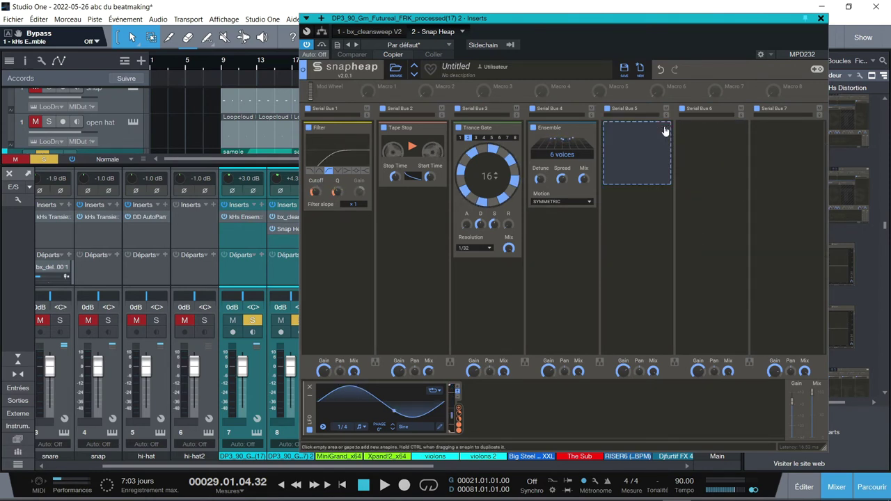
- Add a Carve EQ to Serial Bus 5 and open its full editor
{"action": "left_click", "coordinate": [626, 155]}
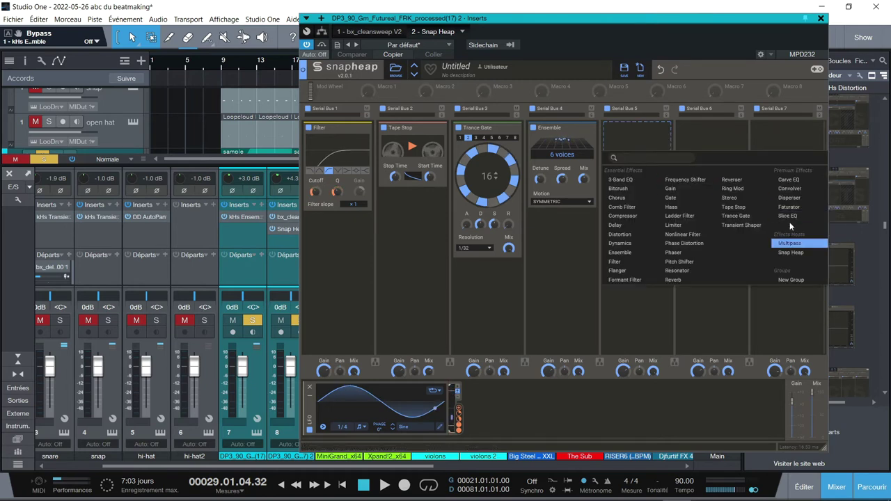
{"action": "left_click", "coordinate": [785, 181]}
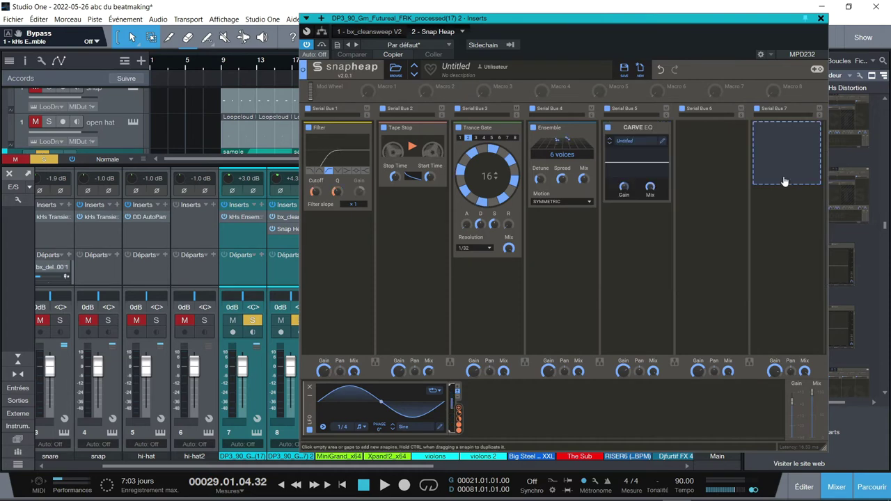
{"action": "left_click", "coordinate": [662, 143]}
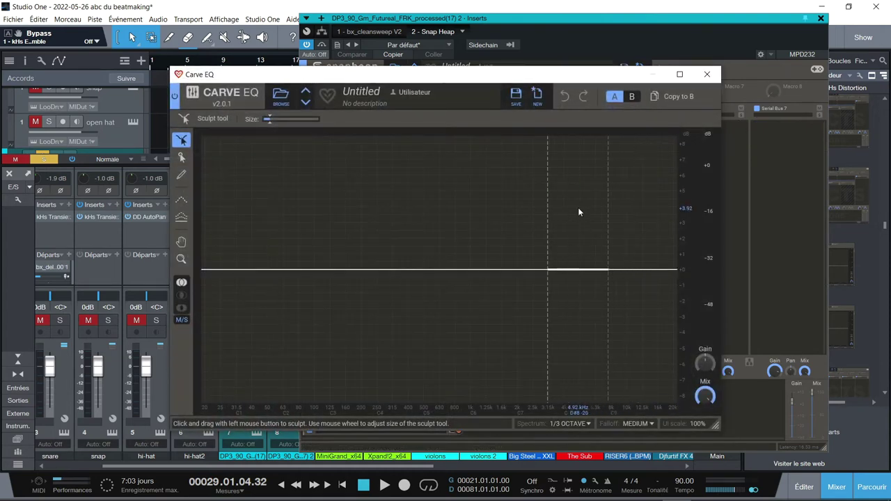
- Sculpt three boosts in the Carve EQ curve at about 100 Hz, 850 Hz and 250 Hz during playback
{"action": "mouse_move", "coordinate": [290, 337]}
{"action": "left_mouse_down"}
{"action": "mouse_move", "coordinate": [296, 310]}
{"action": "mouse_move", "coordinate": [381, 254]}
{"action": "mouse_move", "coordinate": [392, 281]}
{"action": "mouse_move", "coordinate": [388, 310]}
{"action": "mouse_move", "coordinate": [282, 315]}
{"action": "mouse_move", "coordinate": [192, 400]}
{"action": "mouse_move", "coordinate": [267, 382]}
{"action": "mouse_move", "coordinate": [284, 341]}
{"action": "mouse_move", "coordinate": [314, 307]}
{"action": "left_mouse_up"}
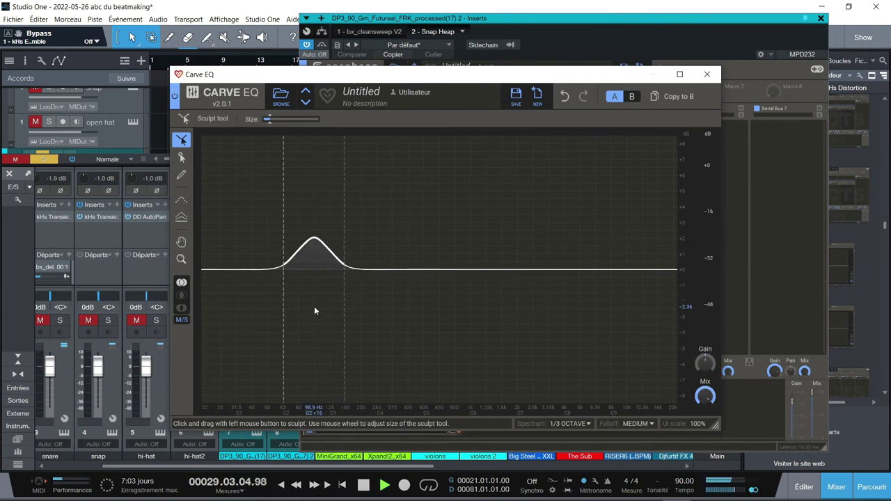
{"action": "mouse_move", "coordinate": [314, 310]}
{"action": "left_mouse_down"}
{"action": "mouse_move", "coordinate": [311, 356]}
{"action": "mouse_move", "coordinate": [329, 370]}
{"action": "mouse_move", "coordinate": [394, 328]}
{"action": "mouse_move", "coordinate": [403, 335]}
{"action": "mouse_move", "coordinate": [400, 369]}
{"action": "mouse_move", "coordinate": [325, 387]}
{"action": "mouse_move", "coordinate": [262, 322]}
{"action": "mouse_move", "coordinate": [280, 279]}
{"action": "mouse_move", "coordinate": [399, 236]}
{"action": "mouse_move", "coordinate": [520, 234]}
{"action": "mouse_move", "coordinate": [554, 268]}
{"action": "mouse_move", "coordinate": [460, 285]}
{"action": "left_mouse_up"}
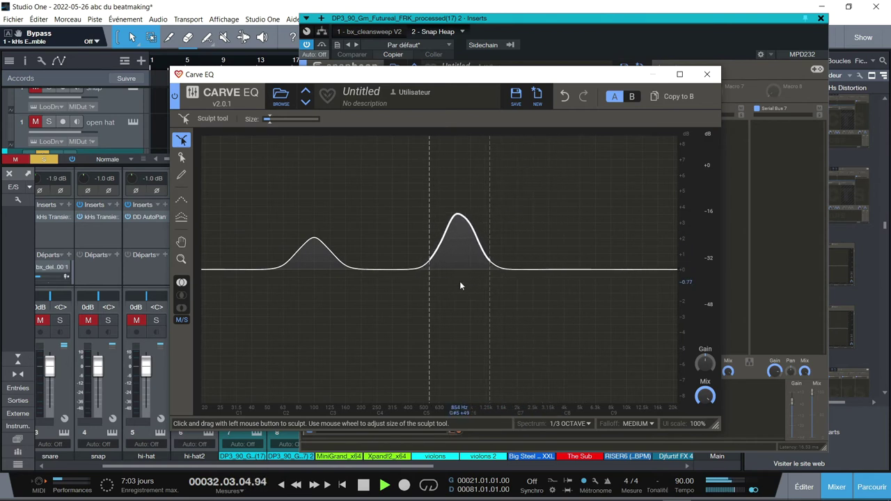
{"action": "mouse_move", "coordinate": [456, 285]}
{"action": "left_mouse_down"}
{"action": "mouse_move", "coordinate": [409, 379]}
{"action": "mouse_move", "coordinate": [386, 336]}
{"action": "mouse_move", "coordinate": [382, 465]}
{"action": "mouse_move", "coordinate": [457, 429]}
{"action": "mouse_move", "coordinate": [470, 370]}
{"action": "mouse_move", "coordinate": [462, 311]}
{"action": "mouse_move", "coordinate": [521, 216]}
{"action": "mouse_move", "coordinate": [516, 192]}
{"action": "mouse_move", "coordinate": [492, 188]}
{"action": "mouse_move", "coordinate": [483, 200]}
{"action": "mouse_move", "coordinate": [447, 306]}
{"action": "mouse_move", "coordinate": [411, 311]}
{"action": "mouse_move", "coordinate": [374, 297]}
{"action": "left_mouse_up"}
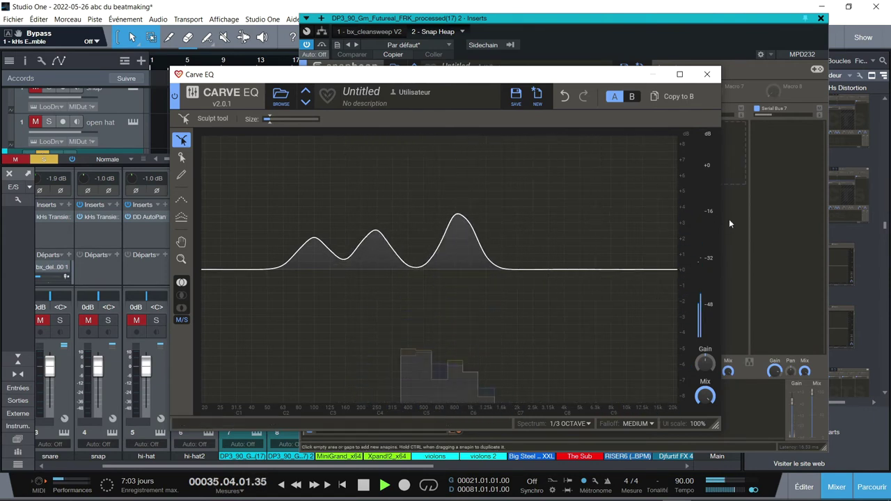
- Stop playback, close the Carve EQ editor and remove the Carve EQ from Serial Bus 5
{"action": "key", "text": "space"}
{"action": "left_click", "coordinate": [707, 74]}
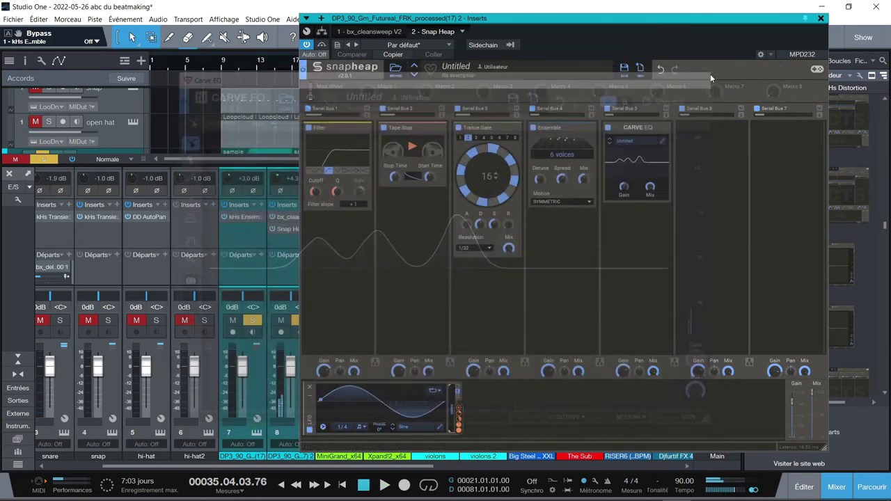
{"action": "left_click", "coordinate": [666, 132]}
- Add a Disperser effect to Serial Bus 5 and set its frequency to 6.02 kHz
{"action": "left_click", "coordinate": [647, 138]}
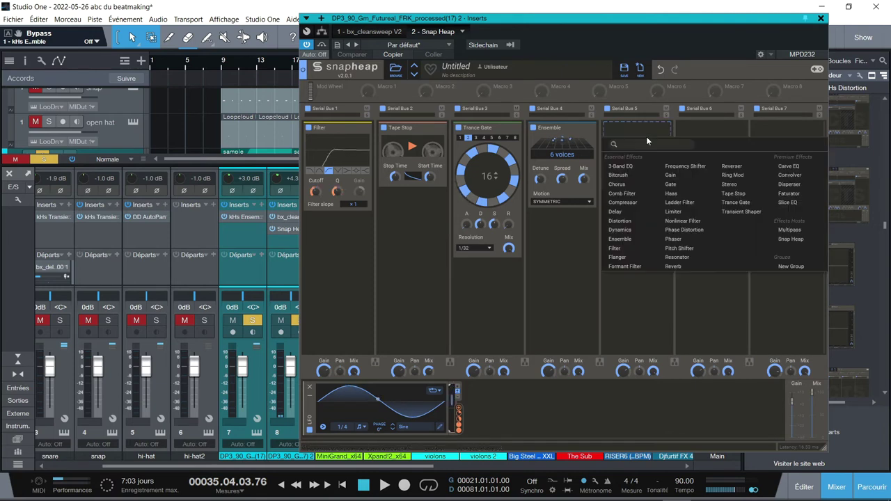
{"action": "left_click", "coordinate": [794, 184]}
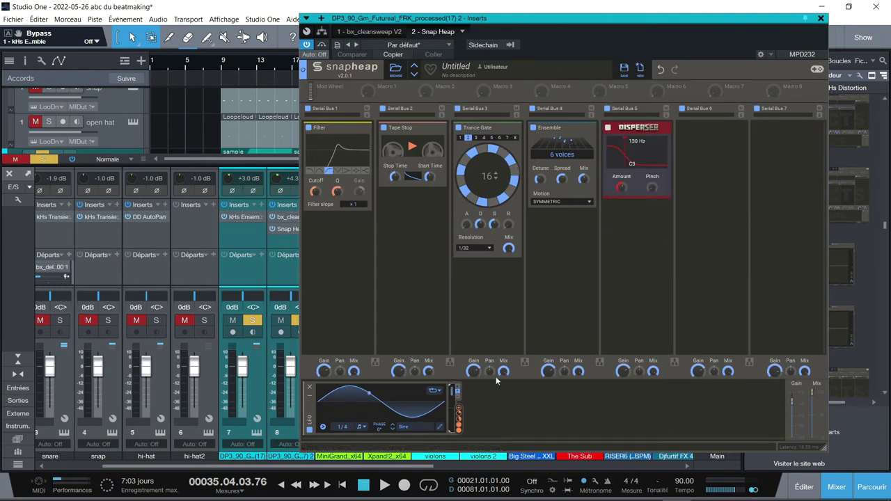
{"action": "left_click", "coordinate": [458, 410]}
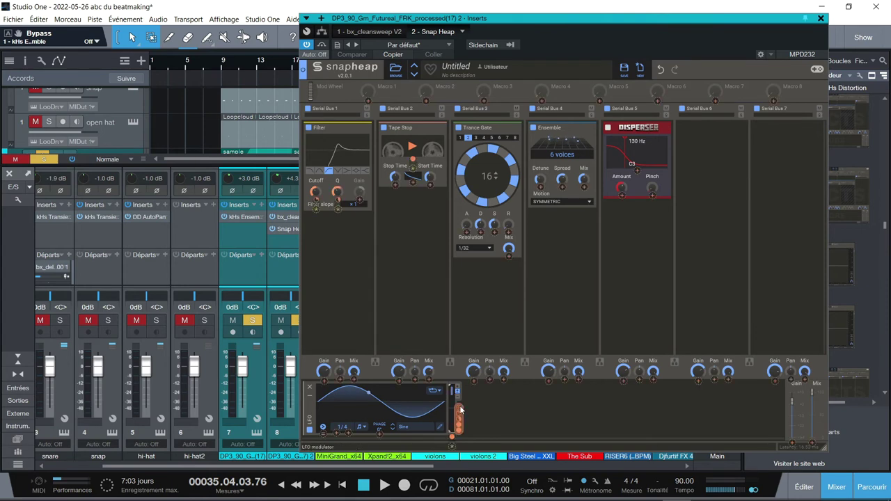
{"action": "left_click", "coordinate": [654, 192]}
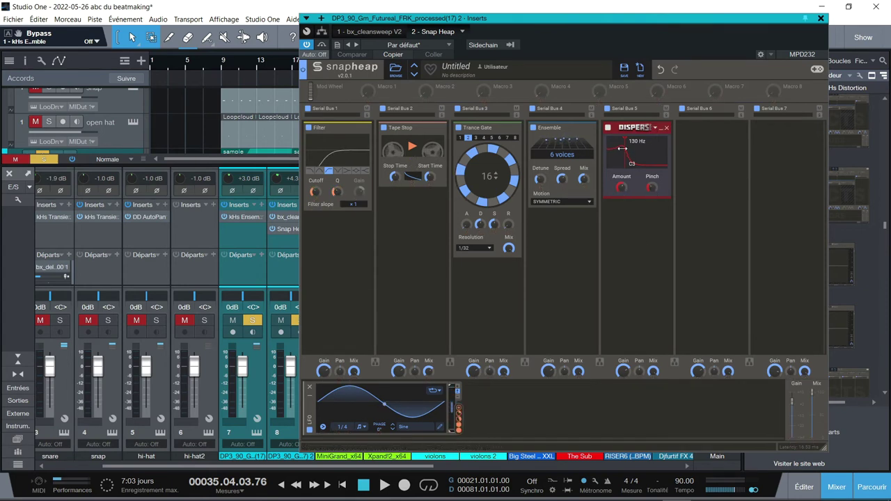
{"action": "left_click_drag", "start_coordinate": [650, 140], "coordinate": [657, 141]}
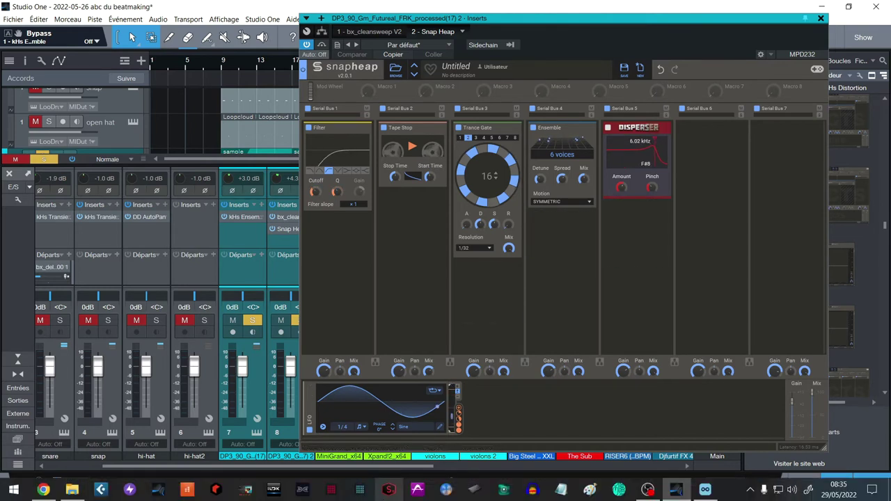
- Assign the LFO to the Disperser's frequency during playback, then close the Snap Heap window
{"action": "left_click", "coordinate": [458, 410]}
{"action": "left_click_drag", "start_coordinate": [459, 411], "coordinate": [637, 170]}
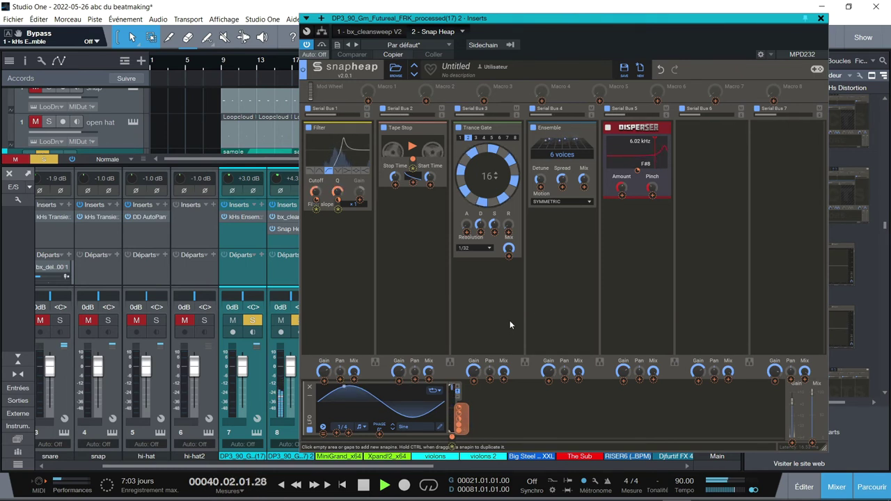
{"action": "left_click", "coordinate": [820, 18]}
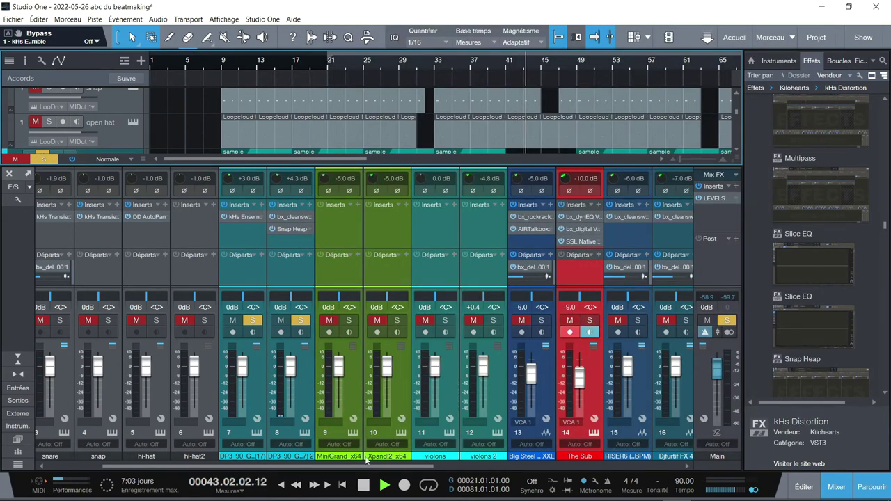
- Solo the drums bus during playback, then clear all solos to hear the full mix
{"action": "left_click_drag", "start_coordinate": [366, 462], "coordinate": [570, 418]}
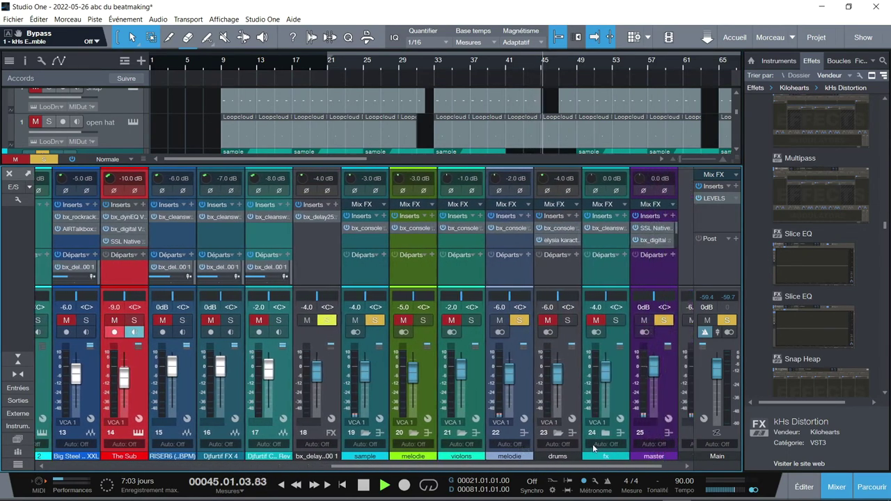
{"action": "left_click", "coordinate": [569, 320]}
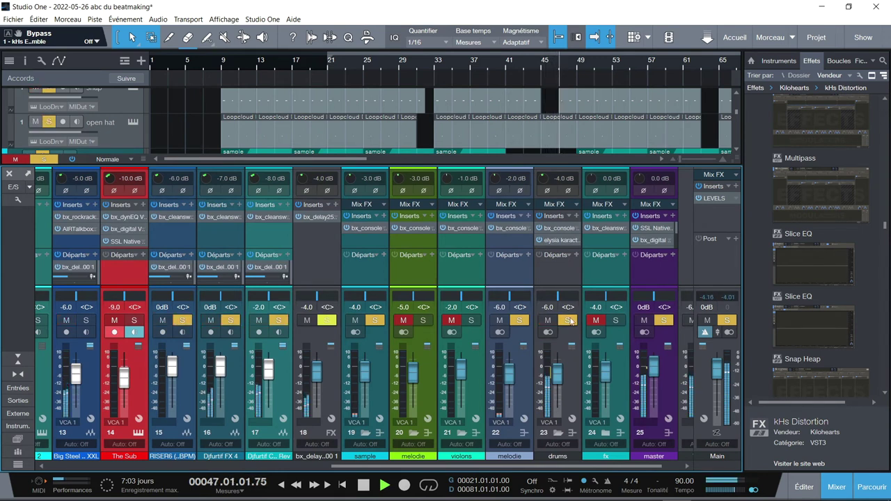
{"action": "left_click", "coordinate": [43, 160]}
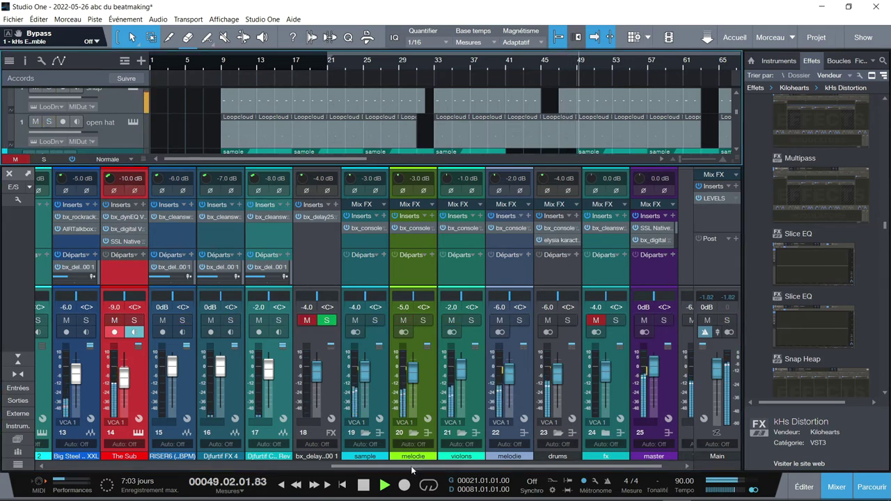
{"action": "scroll", "coordinate": [410, 466], "scroll_direction": "left", "scroll_amount": 2}
{"action": "scroll", "coordinate": [399, 470], "scroll_direction": "left", "scroll_amount": 1}
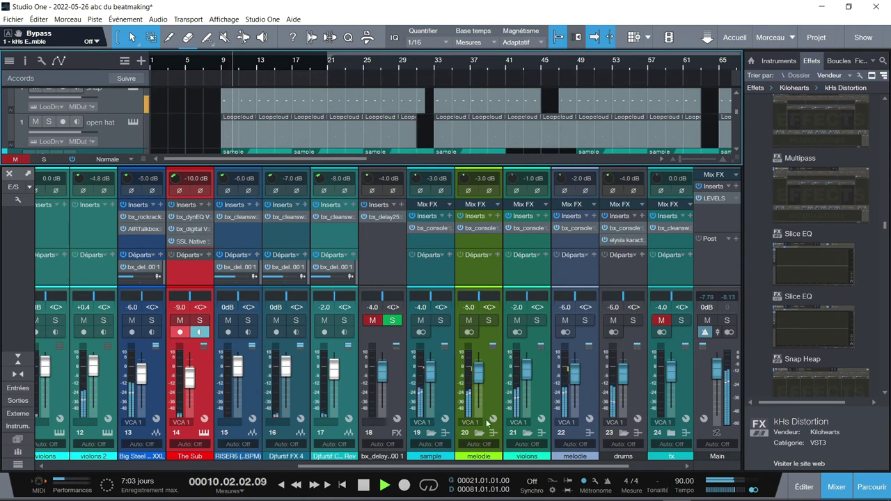
{"action": "left_click_drag", "start_coordinate": [452, 466], "coordinate": [379, 466]}
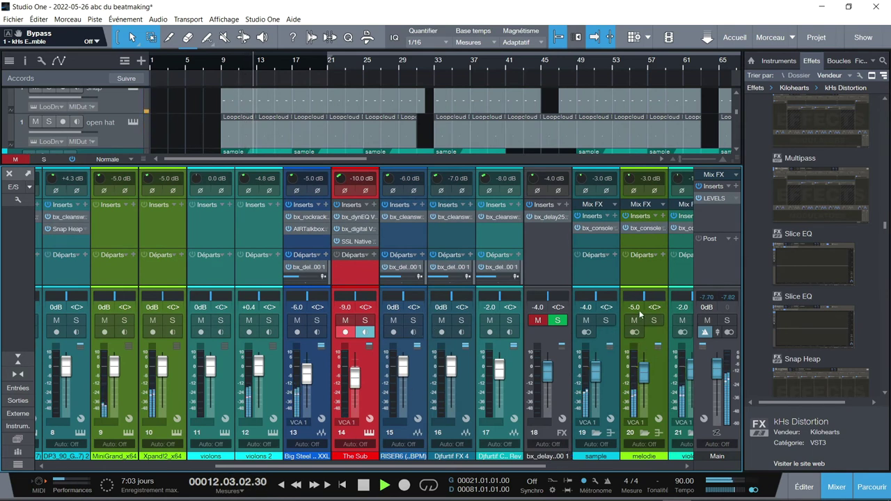
- Solo the sample bus and the drums bus in the mixer
{"action": "left_click", "coordinate": [607, 320]}
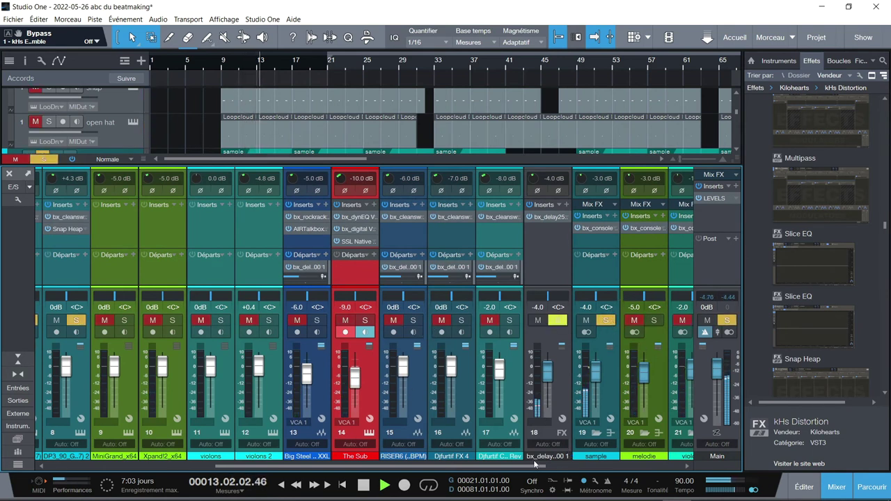
{"action": "left_click_drag", "start_coordinate": [534, 464], "coordinate": [616, 462]}
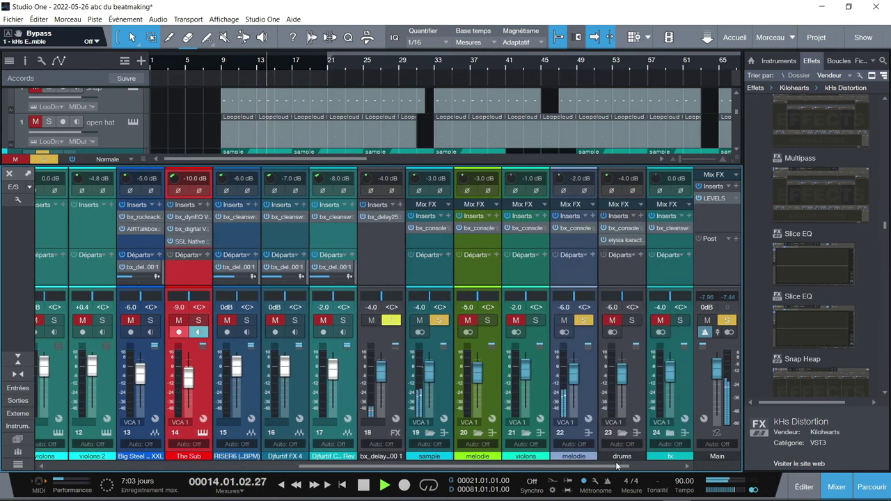
{"action": "left_click", "coordinate": [632, 320]}
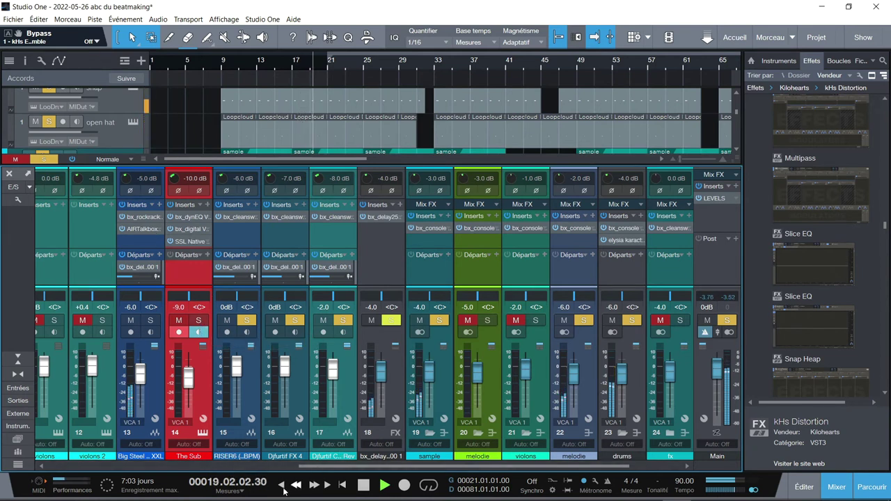
- Reopen Snap Heap on channel 8, remove the Disperser from Serial Bus 5 and close the plugin window
{"action": "left_click_drag", "start_coordinate": [314, 466], "coordinate": [206, 465]}
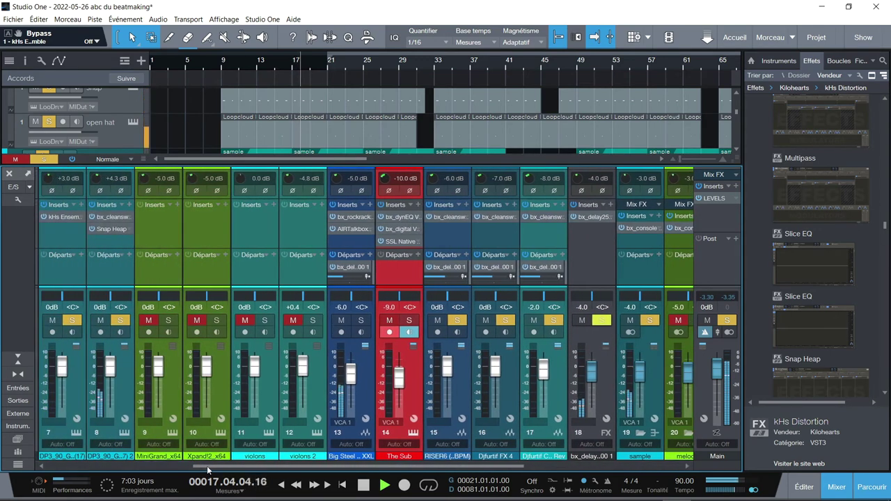
{"action": "left_click", "coordinate": [112, 228]}
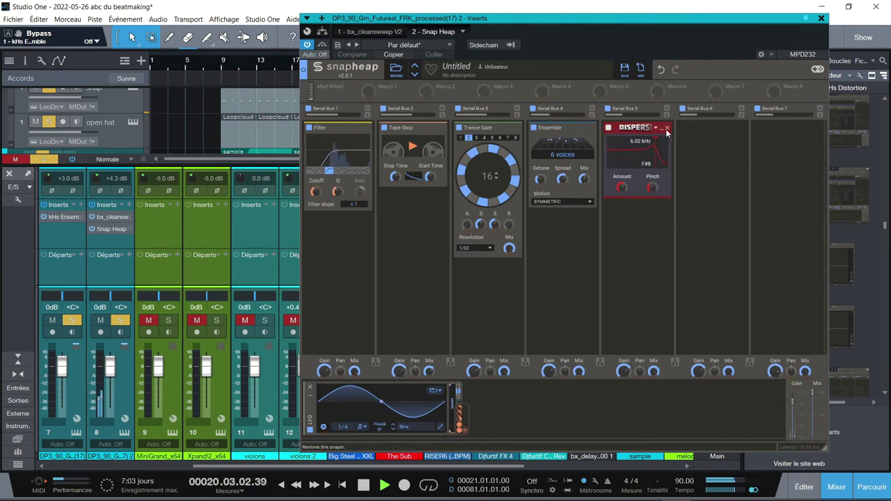
{"action": "left_click", "coordinate": [666, 129]}
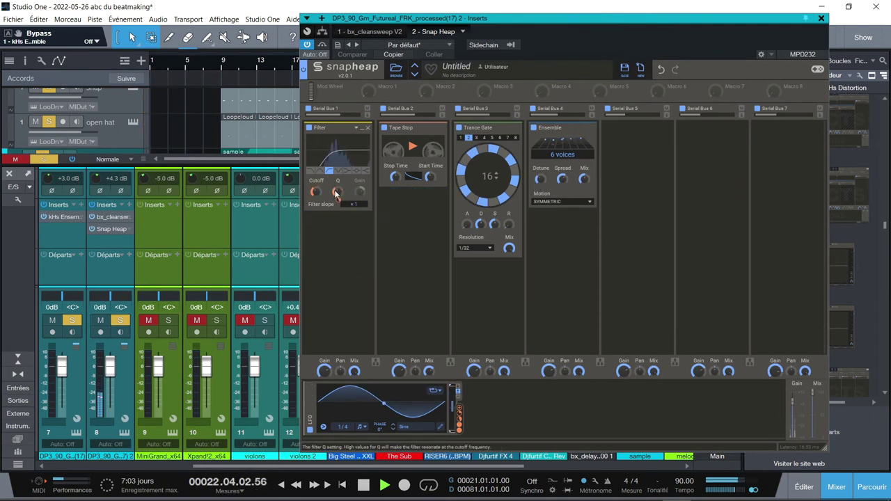
{"action": "mouse_move", "coordinate": [337, 201]}
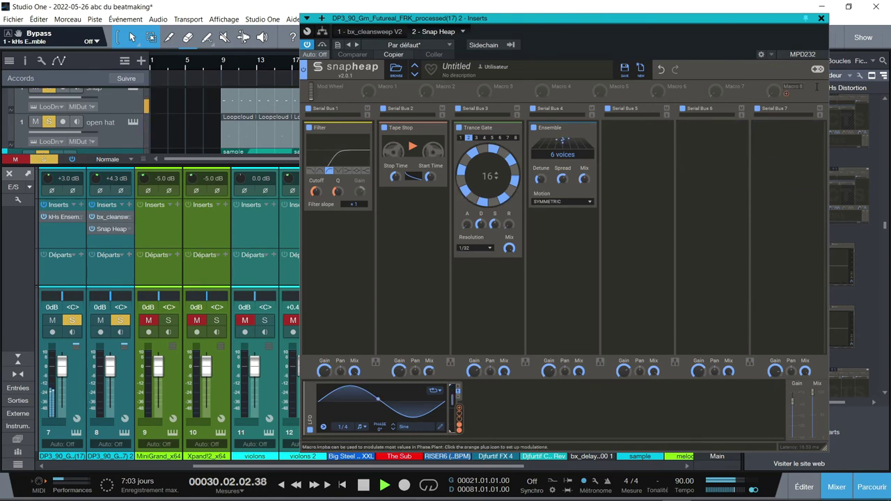
{"action": "left_click", "coordinate": [822, 19]}
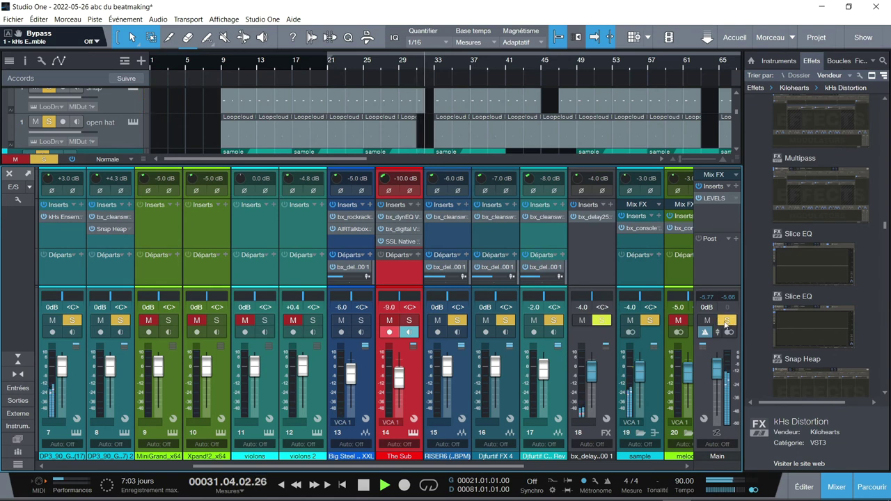
- Bypass the SSL Native X-Saturator on The Sub channel and close its window
{"action": "left_click", "coordinate": [394, 242]}
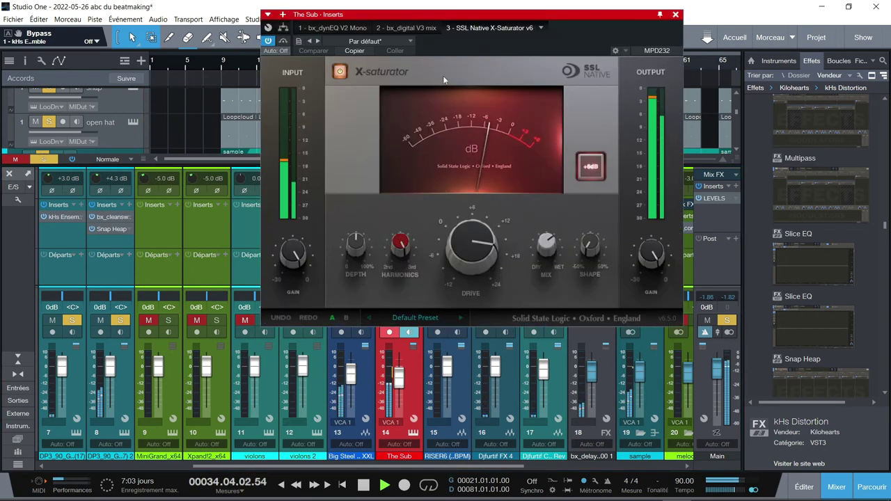
{"action": "left_click", "coordinate": [341, 72]}
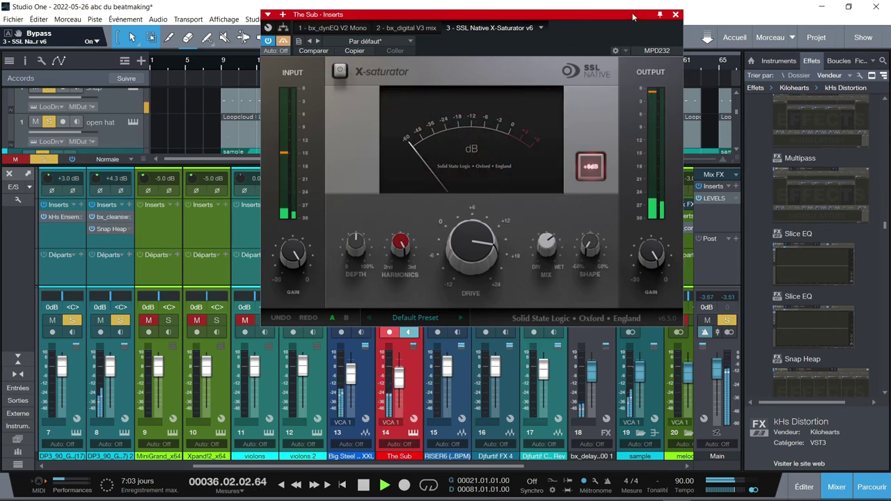
{"action": "left_click", "coordinate": [676, 15]}
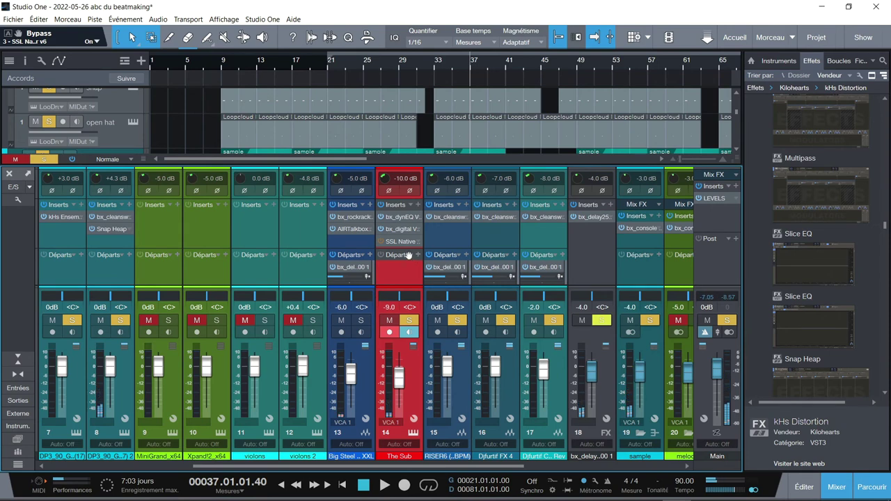
- Collapse the sends section of the mixer channels and insert kHs Distortion on The Sub channel
{"action": "left_click_drag", "start_coordinate": [405, 248], "coordinate": [389, 286]}
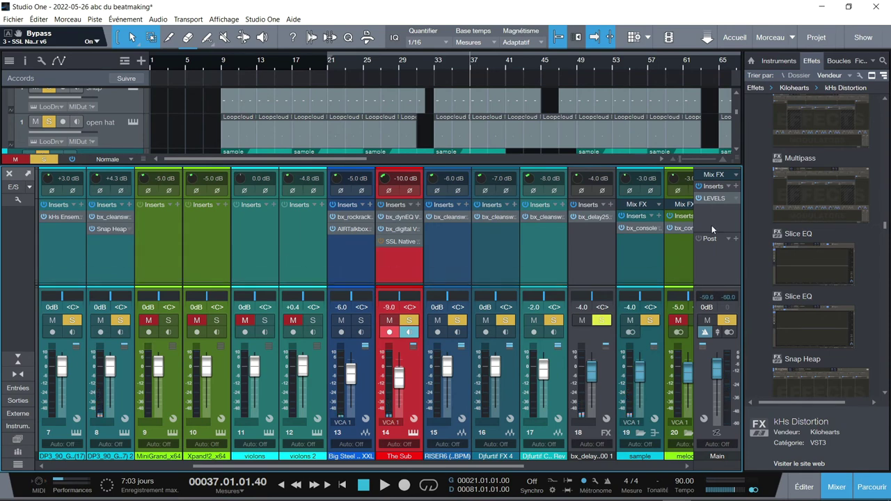
{"action": "left_click", "coordinate": [790, 256]}
{"action": "scroll", "coordinate": [793, 250], "scroll_direction": "up", "scroll_amount": 3}
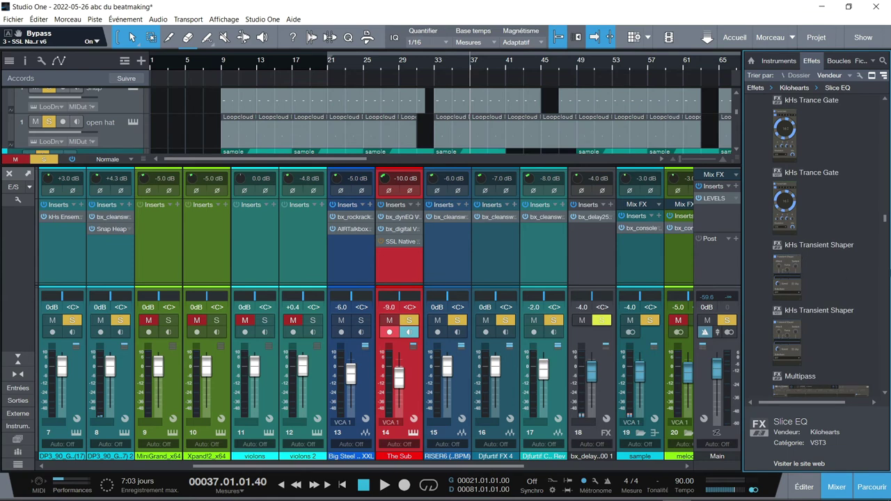
{"action": "left_click_drag", "start_coordinate": [885, 222], "coordinate": [870, 178]}
{"action": "scroll", "coordinate": [799, 217], "scroll_direction": "up", "scroll_amount": 4}
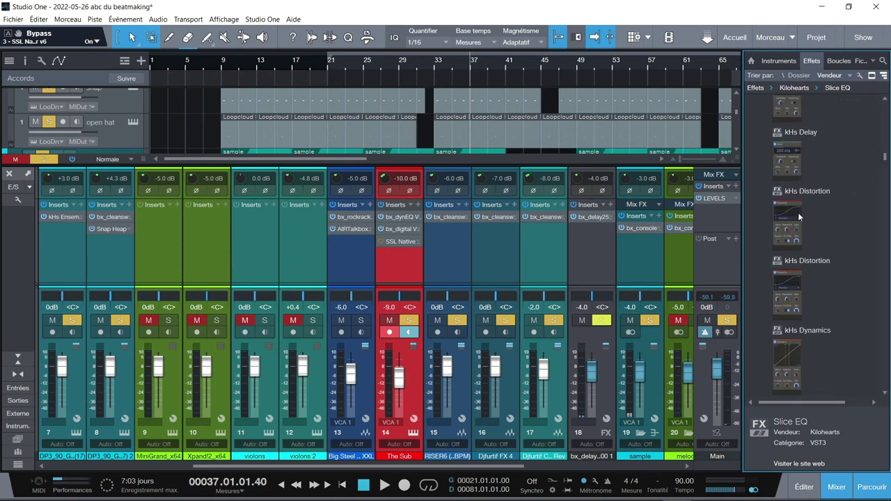
{"action": "left_click_drag", "start_coordinate": [789, 217], "coordinate": [403, 263]}
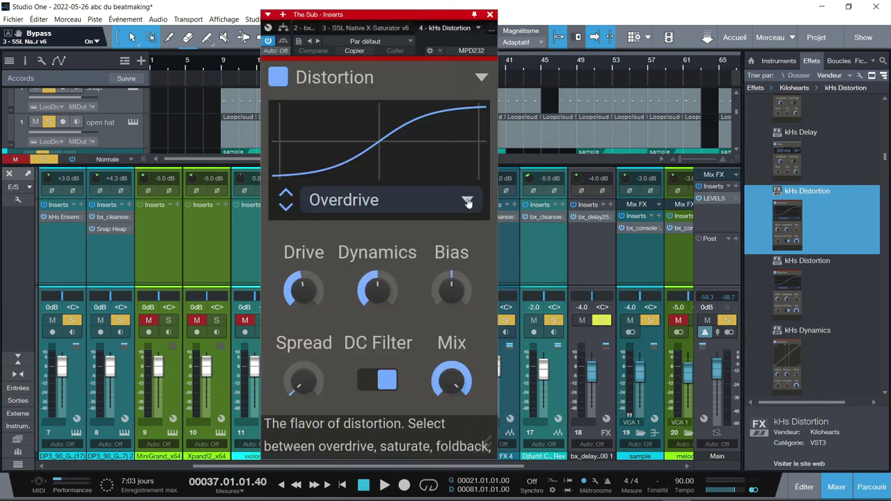
- Set the Distortion type to Saturate and start playback
{"action": "left_click", "coordinate": [468, 203]}
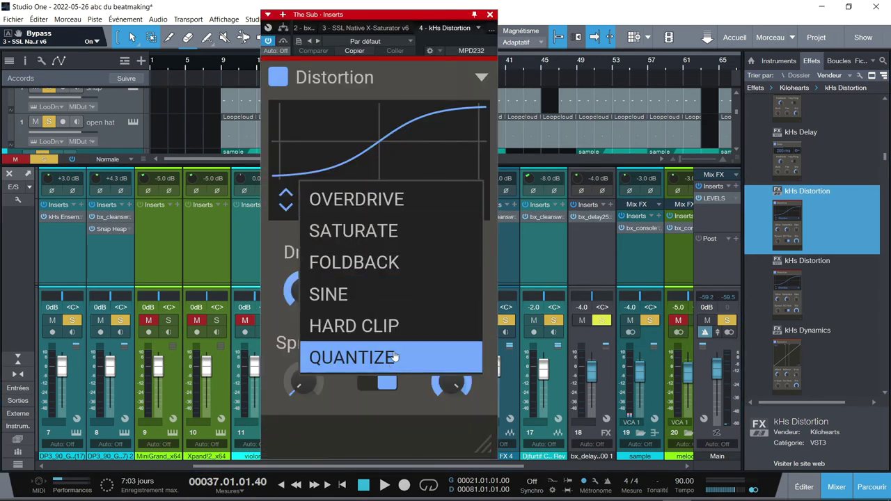
{"action": "left_click", "coordinate": [411, 225]}
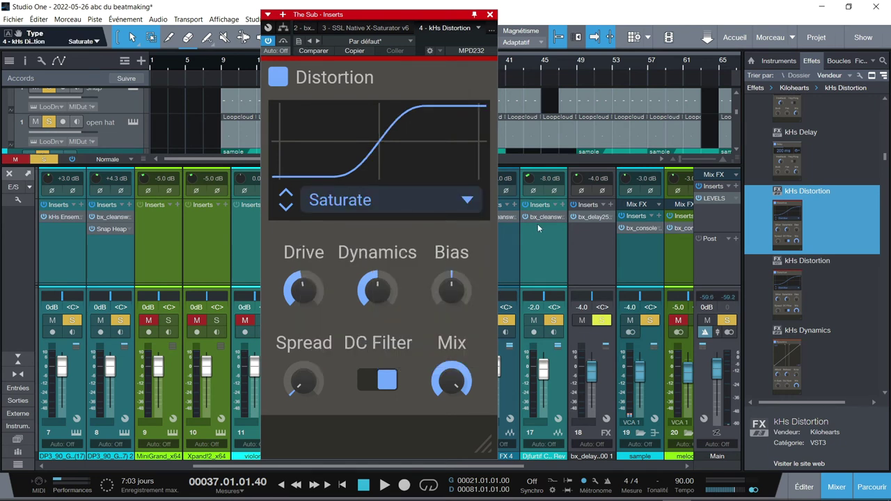
{"action": "key", "text": "space"}
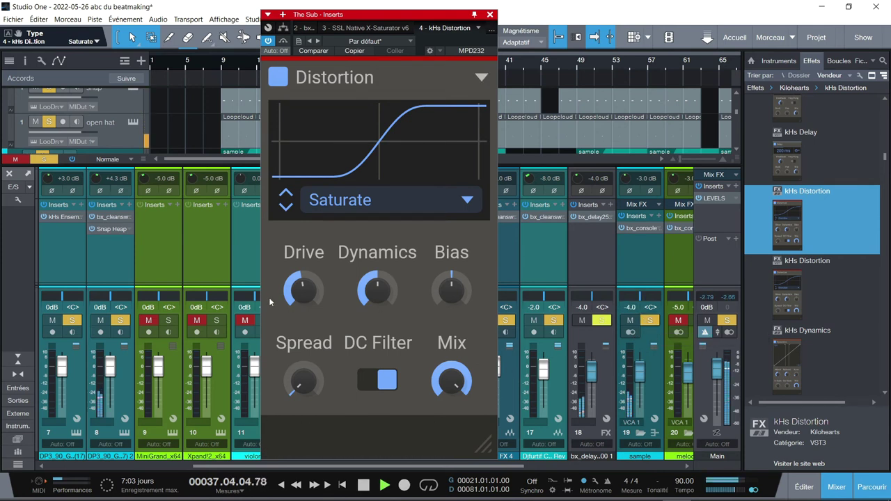
- Unsolo the sample bus and raise the Distortion's Drive to +12.39 dB
{"action": "left_click", "coordinate": [650, 321]}
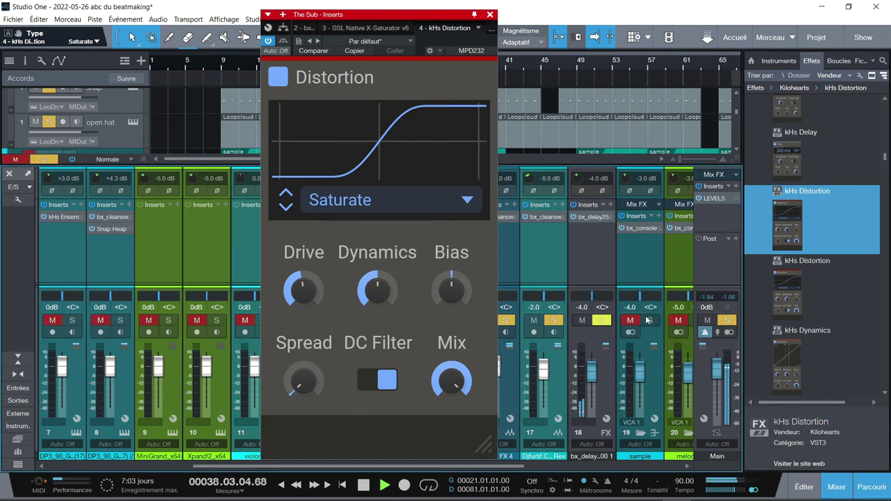
{"action": "mouse_move", "coordinate": [300, 298]}
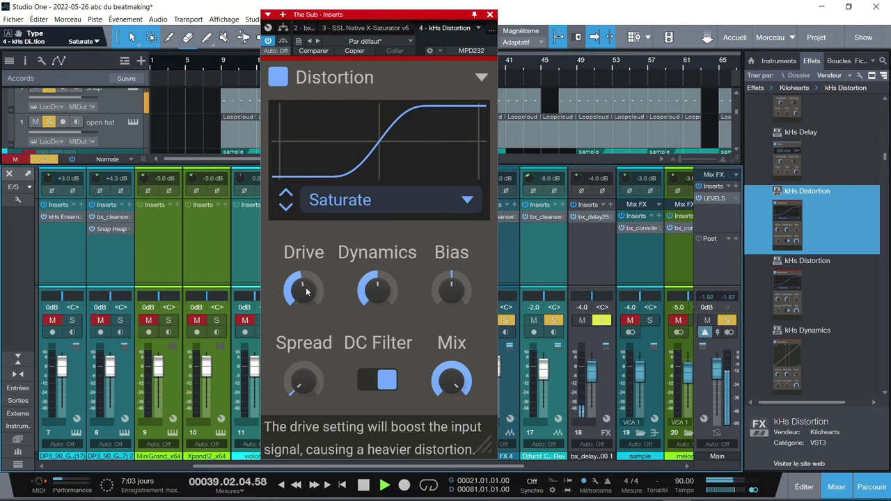
{"action": "left_click_drag", "start_coordinate": [306, 293], "coordinate": [306, 252]}
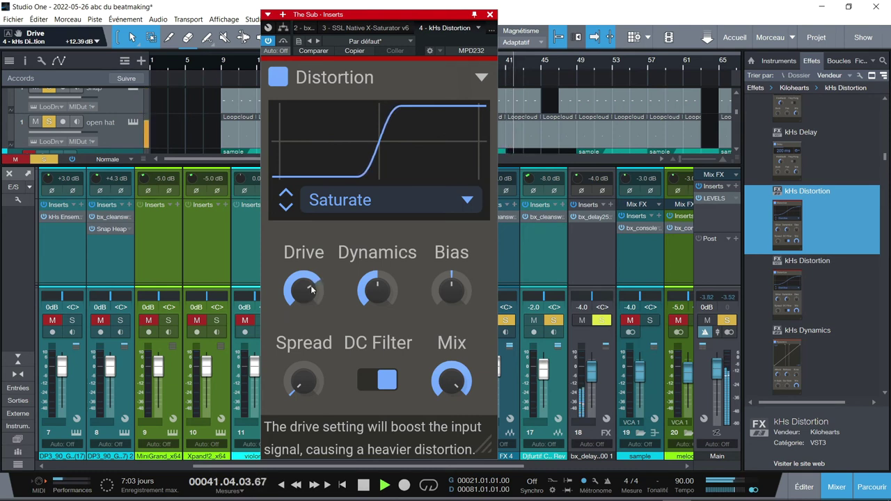
- Move playback back to about bar 9 and shift the Distortion window clear of the earlier timeline bars
{"action": "left_click", "coordinate": [221, 67]}
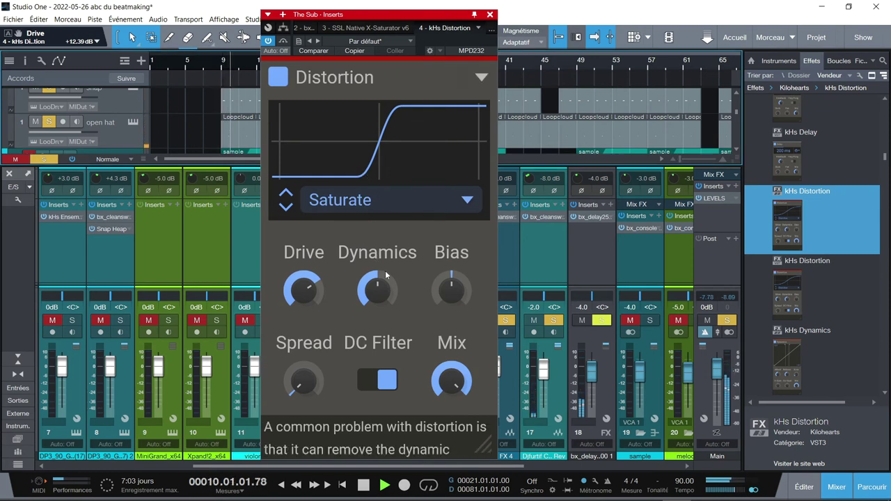
{"action": "left_click_drag", "start_coordinate": [405, 15], "coordinate": [536, 11]}
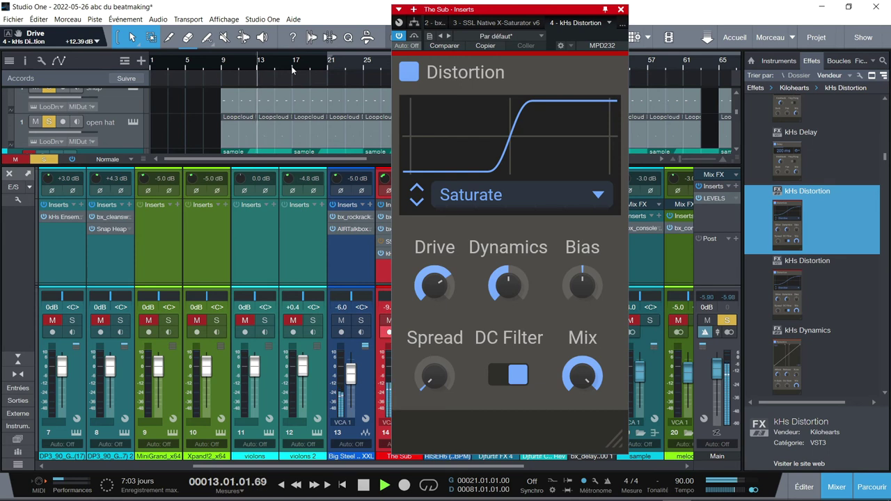
- Set the Distortion's Spread to 23%, Mix to 53% and Dynamics to 83%
{"action": "mouse_move", "coordinate": [490, 356]}
{"action": "mouse_move", "coordinate": [435, 389]}
{"action": "left_click_drag", "start_coordinate": [433, 375], "coordinate": [433, 353]}
{"action": "mouse_move", "coordinate": [574, 386]}
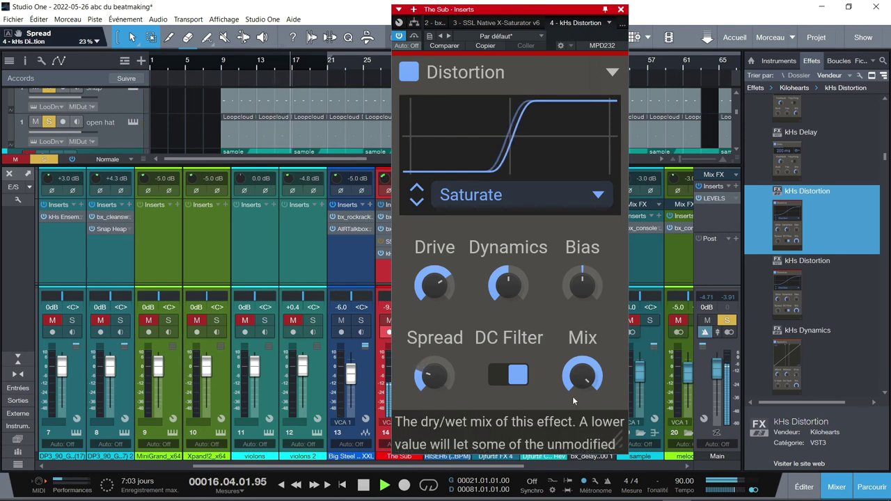
{"action": "left_click", "coordinate": [573, 387]}
{"action": "left_click_drag", "start_coordinate": [573, 386], "coordinate": [574, 449]}
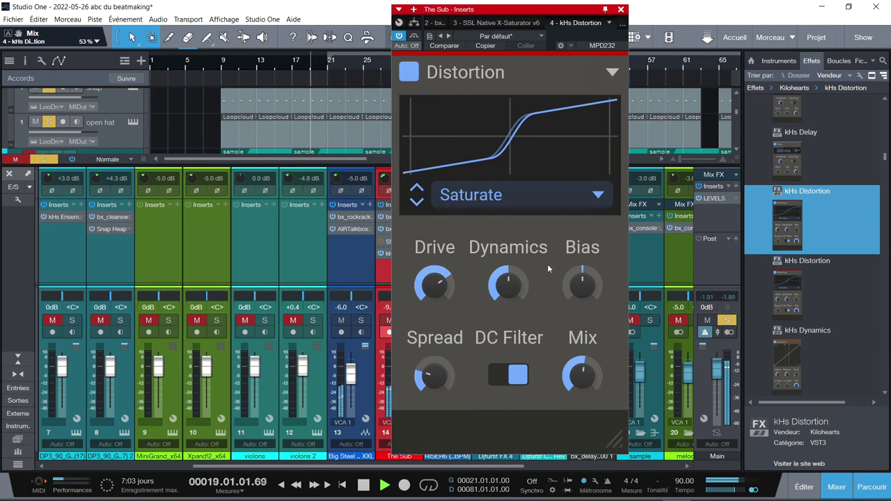
{"action": "left_click_drag", "start_coordinate": [507, 286], "coordinate": [507, 238]}
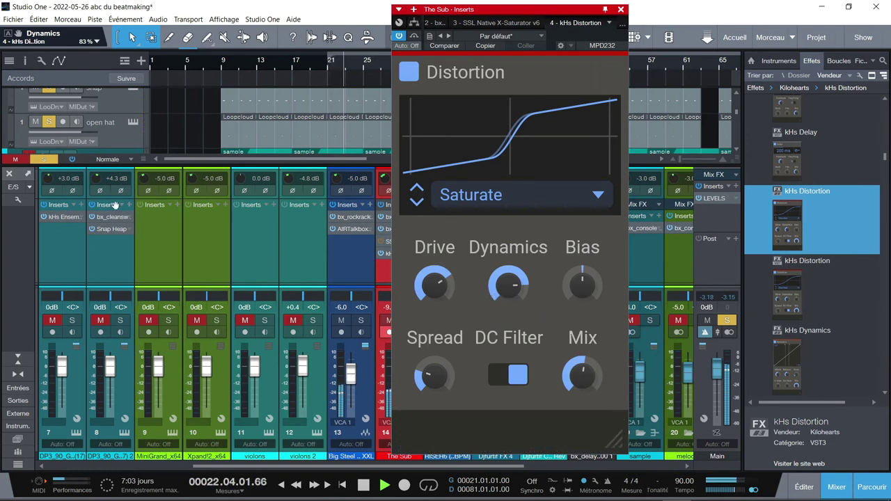
- Clear all track solos, and raise the Distortion's Mix to 85% and Drive to +15.75 dB
{"action": "left_click", "coordinate": [44, 159]}
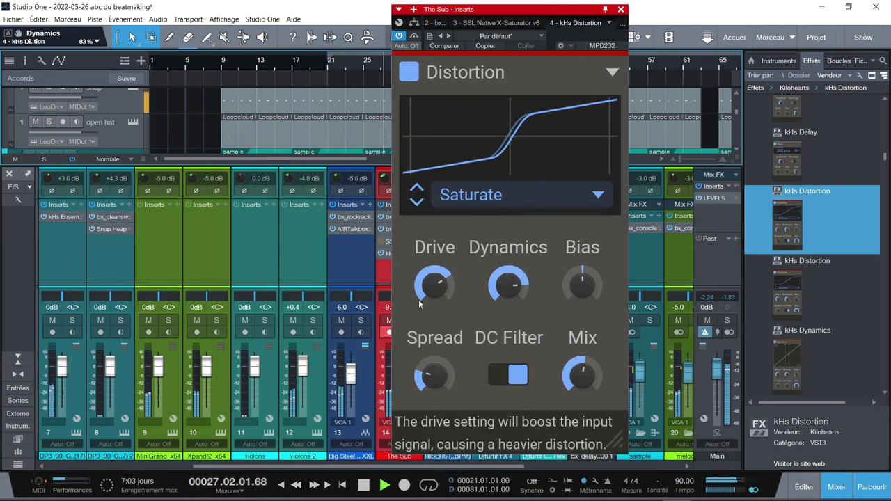
{"action": "left_click_drag", "start_coordinate": [582, 376], "coordinate": [582, 350]}
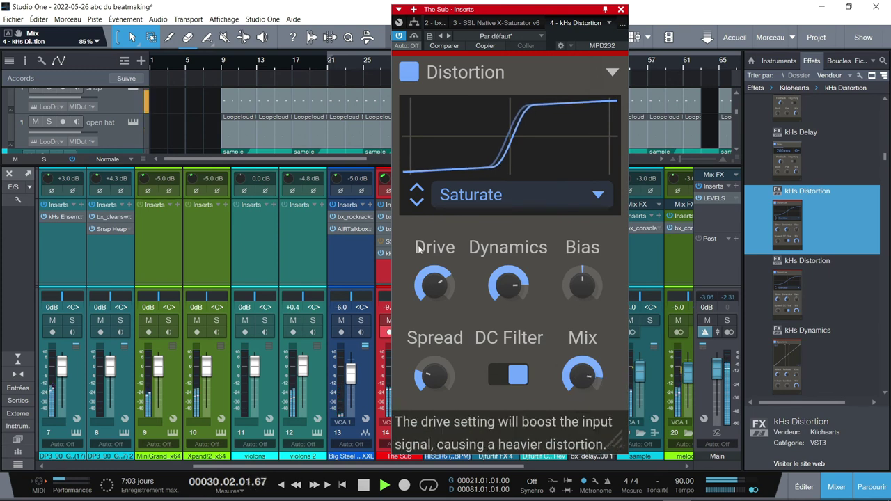
{"action": "left_click_drag", "start_coordinate": [431, 288], "coordinate": [430, 275]}
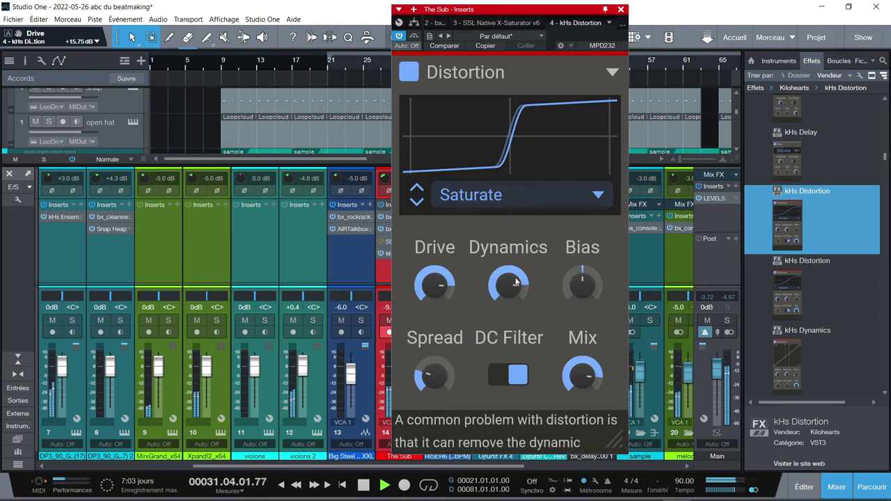
{"action": "left_click", "coordinate": [516, 282]}
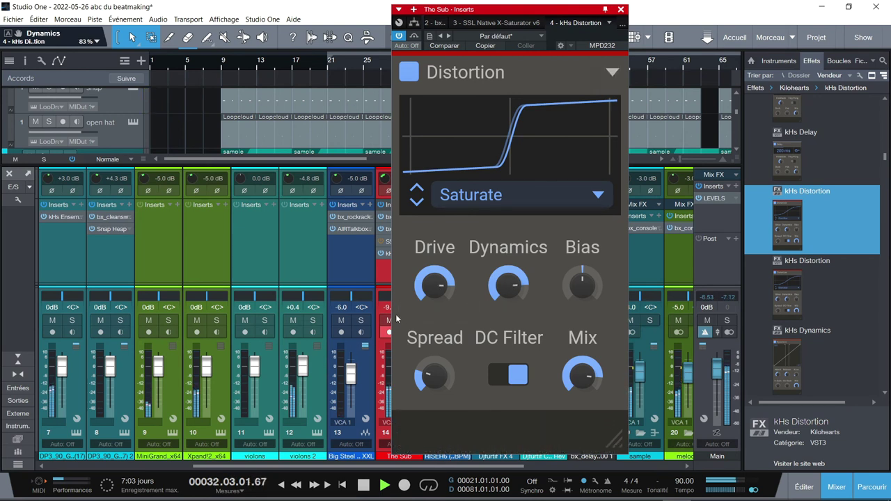
- Move the Distortion window clear of The Sub channel, solo that channel and set Drive to +14.05 dB
{"action": "left_click_drag", "start_coordinate": [562, 11], "coordinate": [676, 7]}
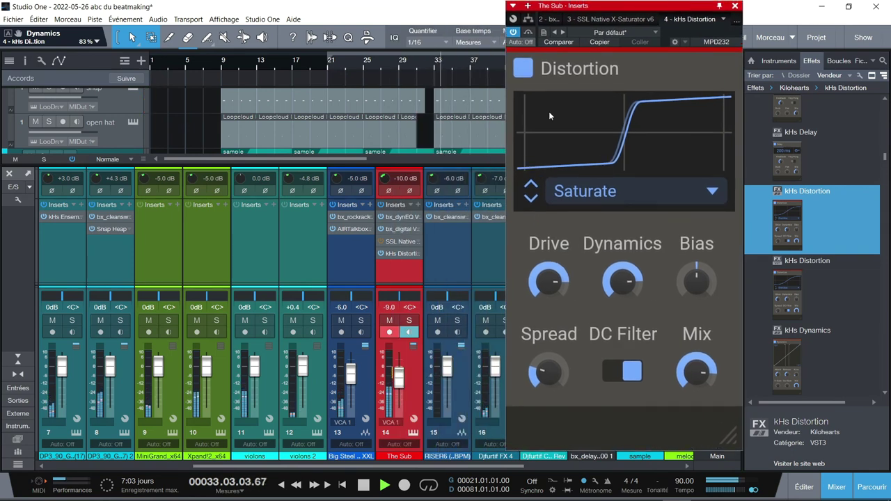
{"action": "left_click", "coordinate": [409, 321]}
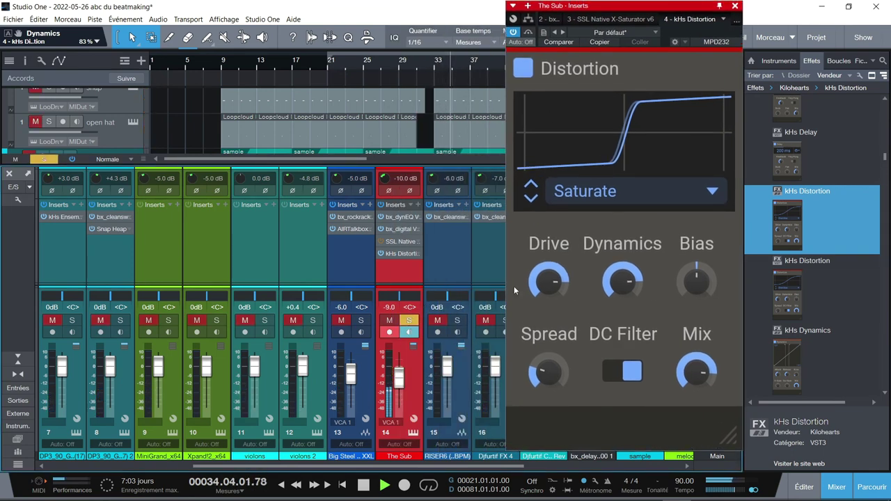
{"action": "left_click_drag", "start_coordinate": [556, 276], "coordinate": [556, 257]}
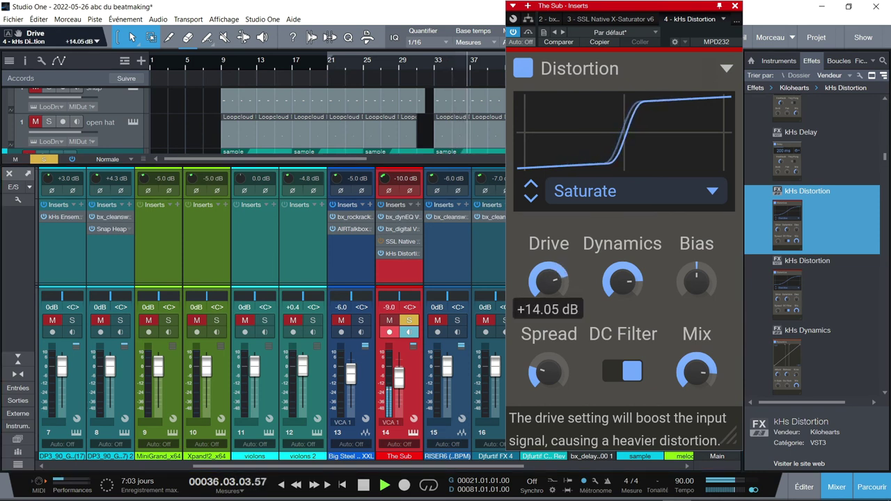
- Try the Overdrive distortion type with the Drive raised to +18.51 dB
{"action": "left_click", "coordinate": [598, 200]}
{"action": "left_click", "coordinate": [564, 192]}
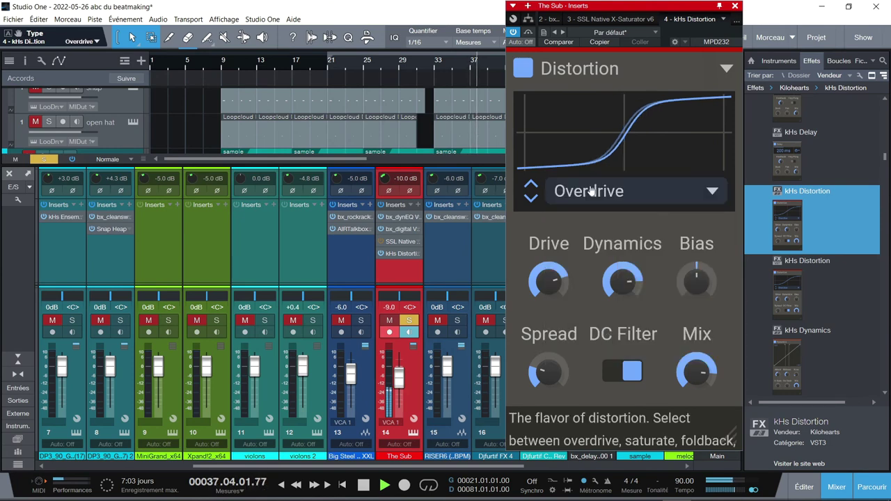
{"action": "mouse_move", "coordinate": [547, 282]}
{"action": "left_mouse_down"}
{"action": "mouse_move", "coordinate": [547, 269]}
{"action": "mouse_move", "coordinate": [550, 287]}
{"action": "left_mouse_up"}
- Set the Distortion type to Hard Clip with Drive at +9.71 dB, and move playback back to bar 21
{"action": "left_click", "coordinate": [617, 198]}
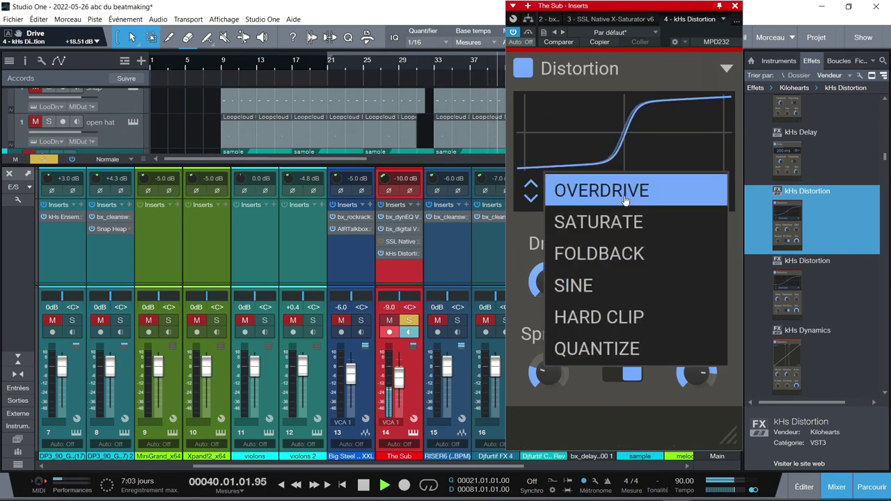
{"action": "left_click", "coordinate": [624, 319]}
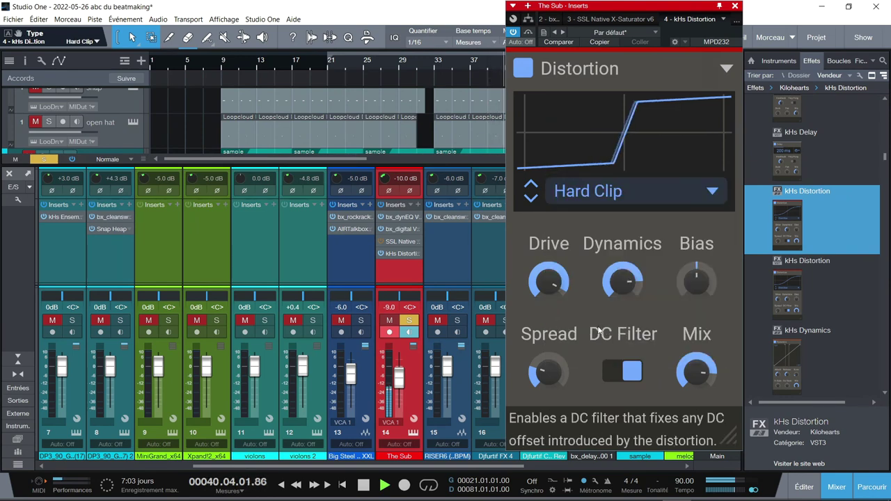
{"action": "left_click_drag", "start_coordinate": [549, 272], "coordinate": [550, 278]}
{"action": "left_click", "coordinate": [330, 65]}
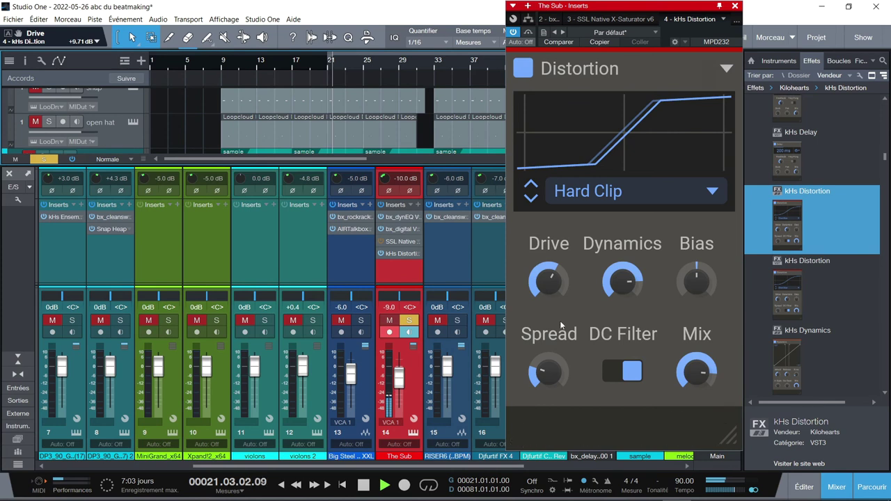
- Raise the Distortion's Drive, lower Dynamics to 49% and unsolo The Sub channel
{"action": "left_click_drag", "start_coordinate": [548, 280], "coordinate": [548, 270]}
{"action": "left_click_drag", "start_coordinate": [635, 291], "coordinate": [635, 316]}
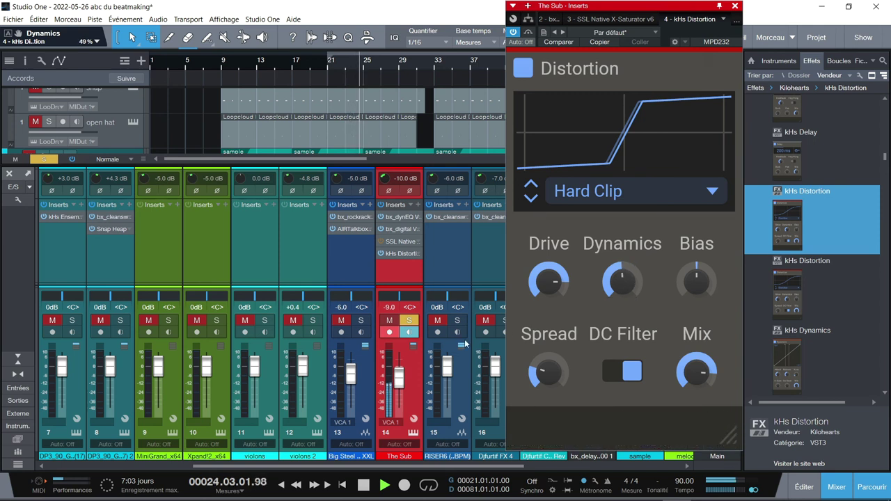
{"action": "left_click", "coordinate": [410, 320]}
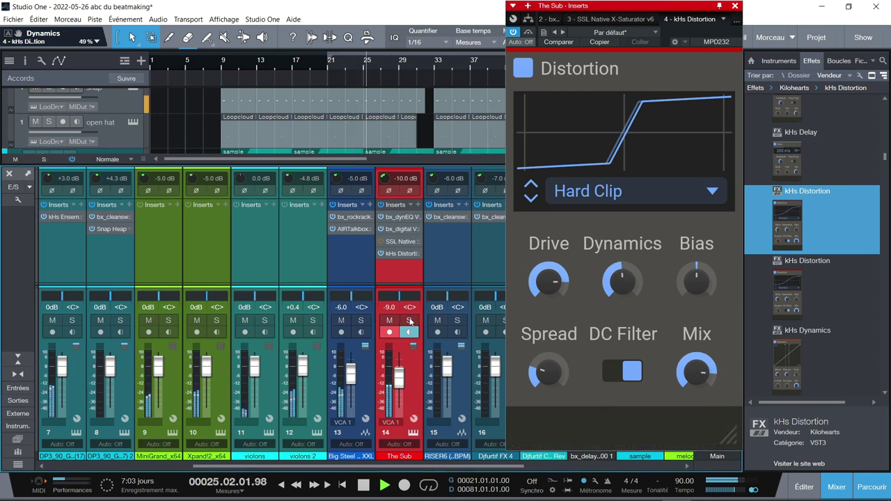